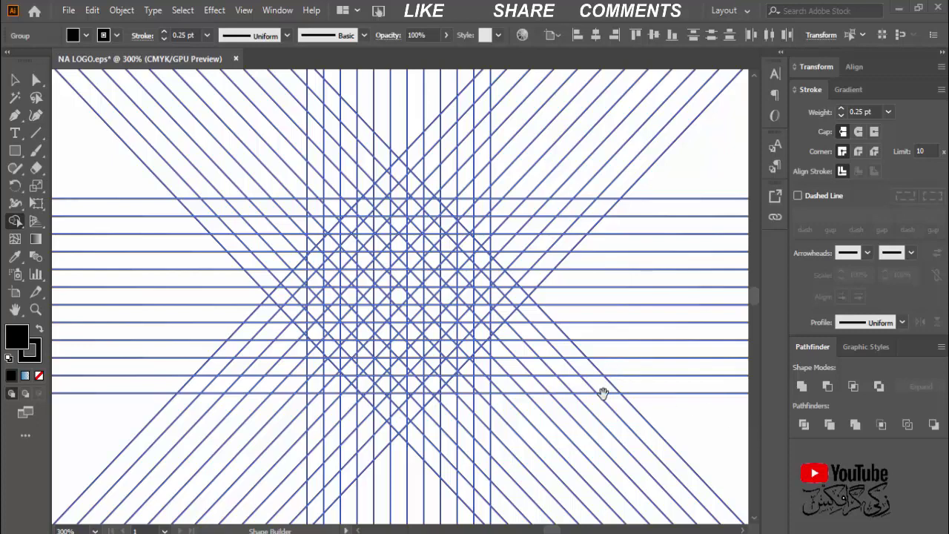
Shape-build the M's left leg, both diagonals and right leg into one black letter
left_click_drag(568, 307, 559, 365)
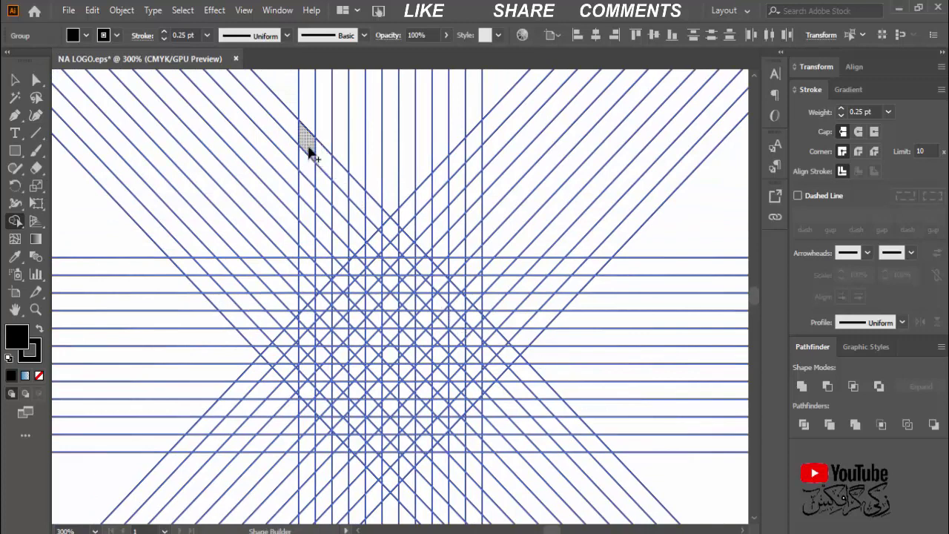
left_click_drag(309, 151, 304, 449)
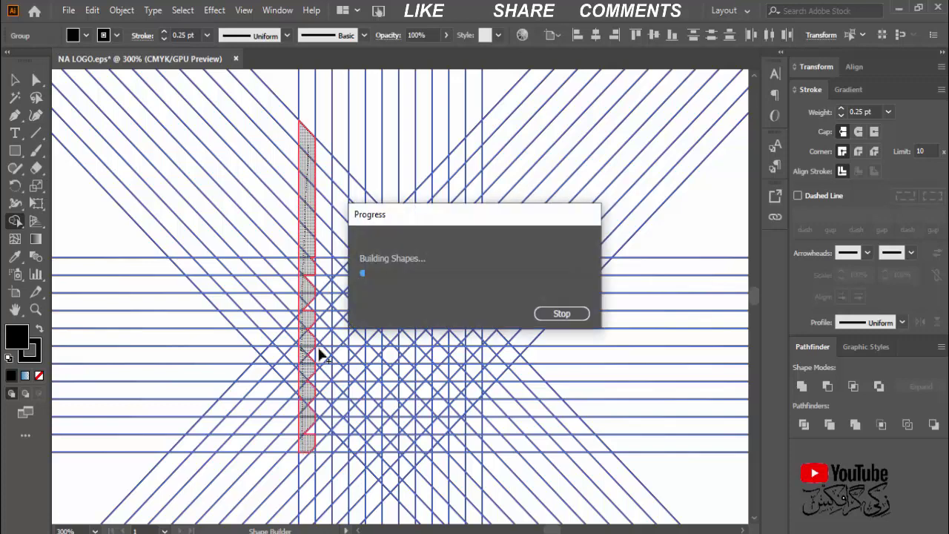
left_click_drag(309, 148, 389, 233)
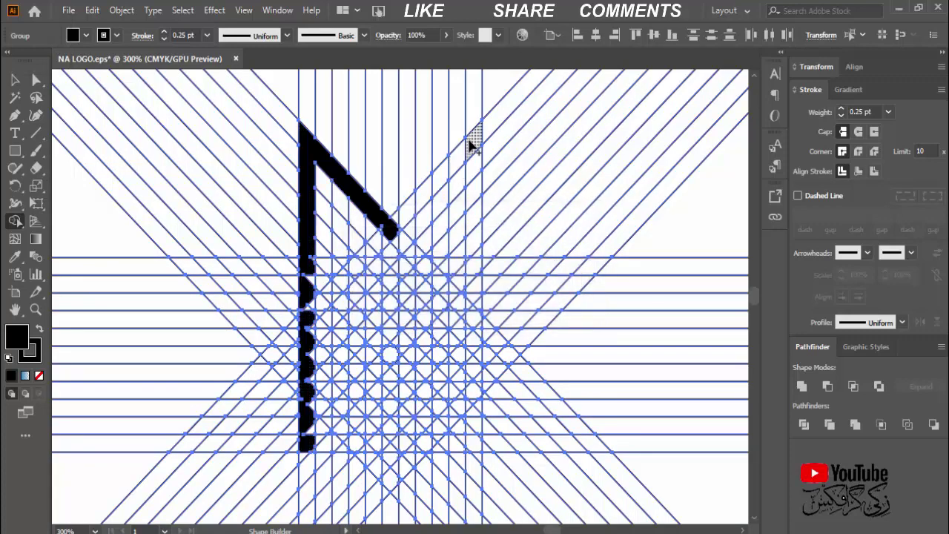
left_click_drag(468, 144, 390, 233)
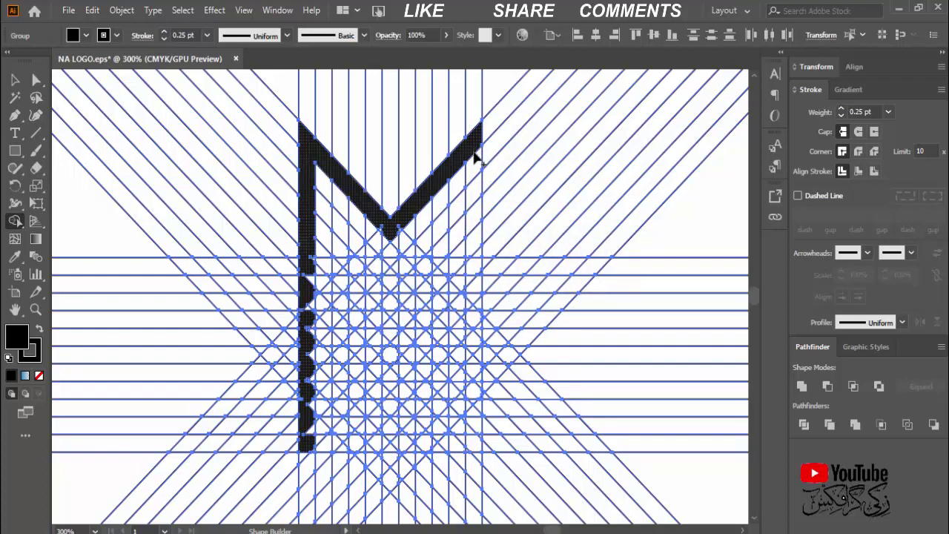
left_click_drag(474, 157, 477, 354)
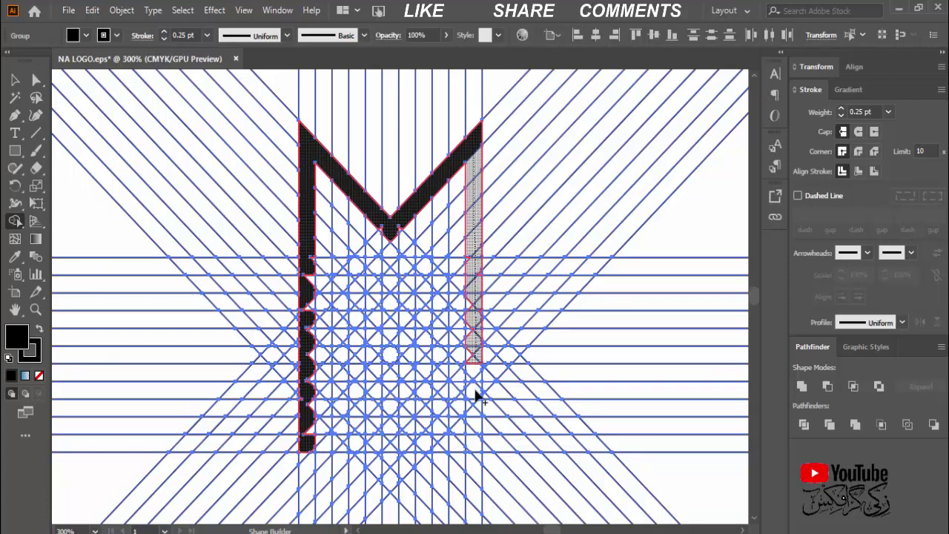
left_click_drag(477, 398, 471, 449)
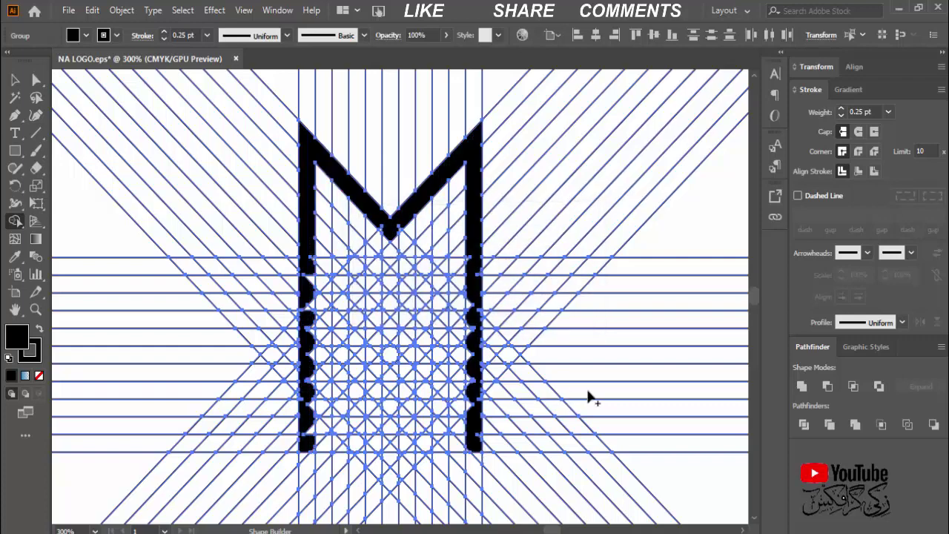
At 600% zoom, merge the Z's top bar, diagonal and lower part into one shape
key("ctrl+plus")
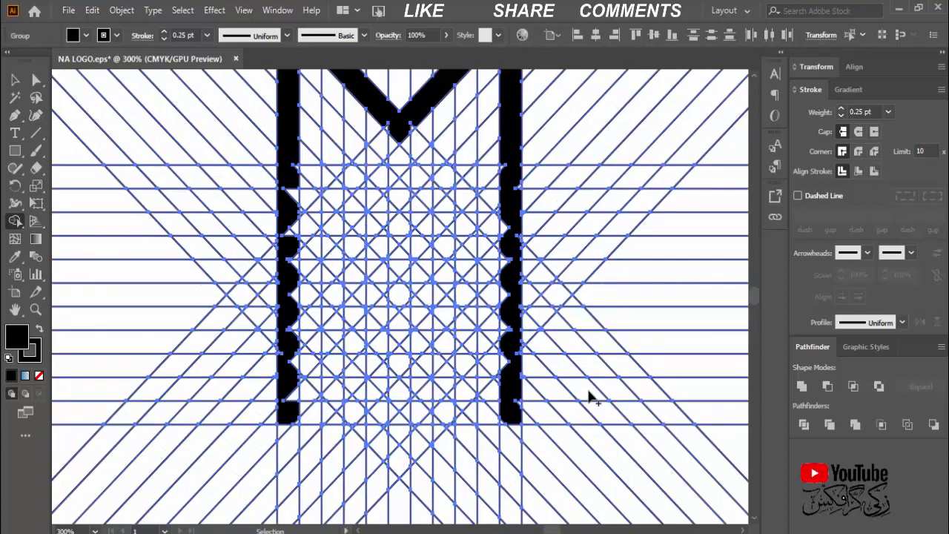
key("ctrl+plus")
left_click_drag(501, 379, 495, 430)
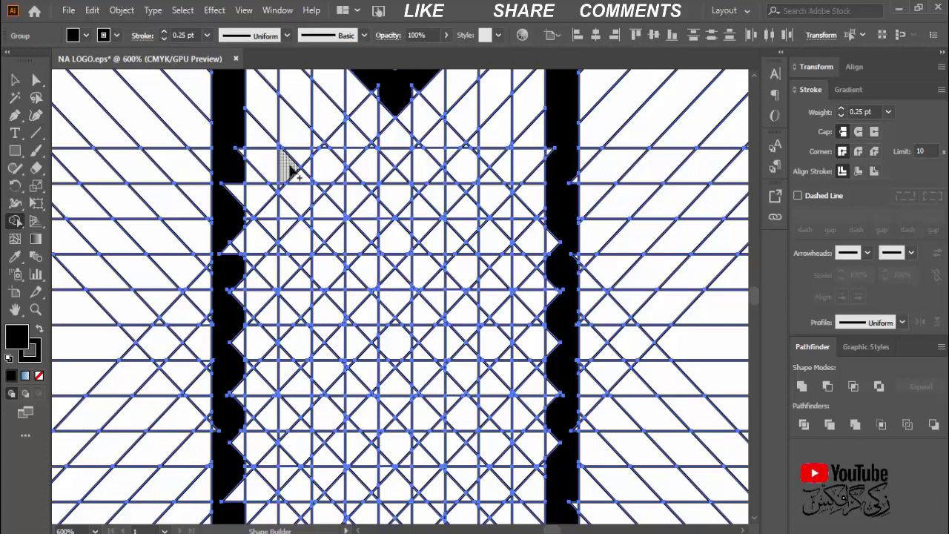
left_click_drag(300, 169, 460, 172)
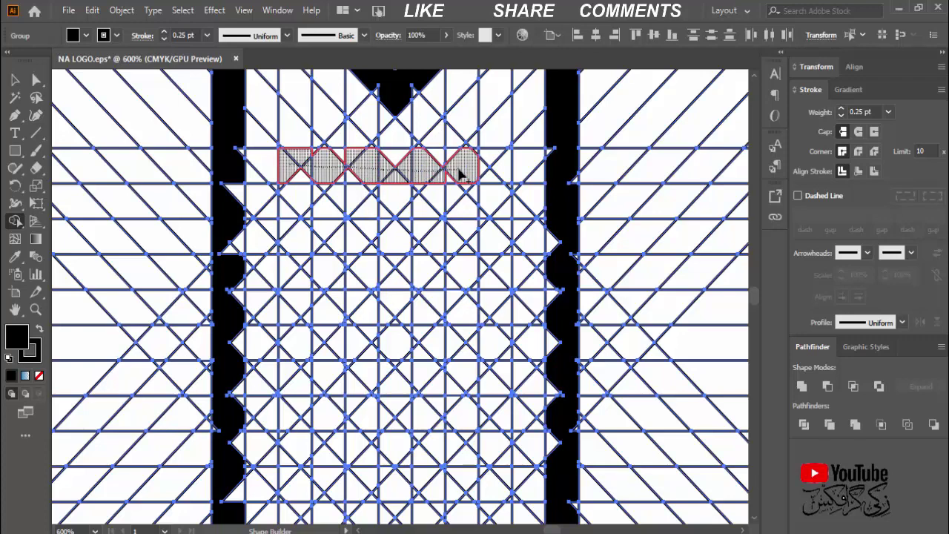
mouse_move(454, 184)
left_mouse_down()
mouse_move(286, 355)
mouse_move(488, 348)
left_mouse_up()
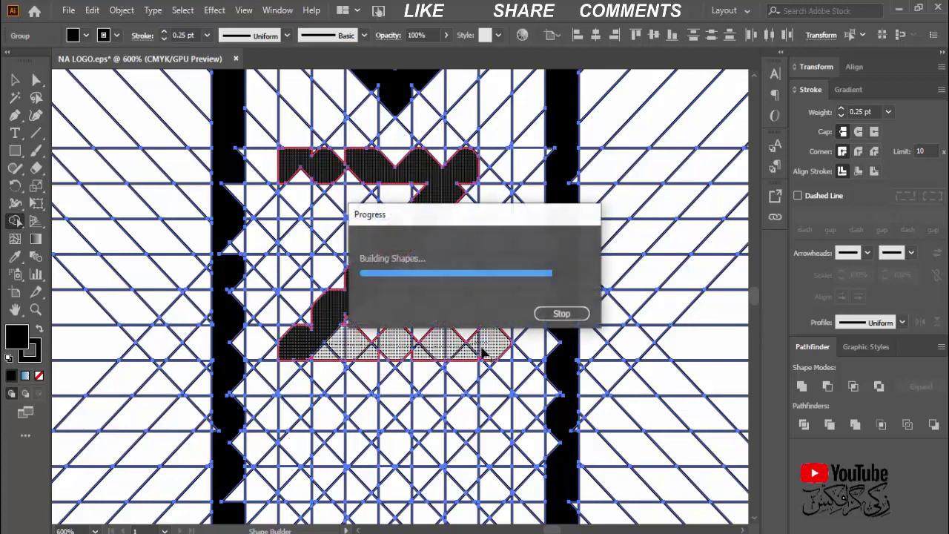
mouse_move(467, 413)
left_mouse_down()
mouse_move(451, 255)
mouse_move(450, 299)
mouse_move(405, 260)
left_mouse_up()
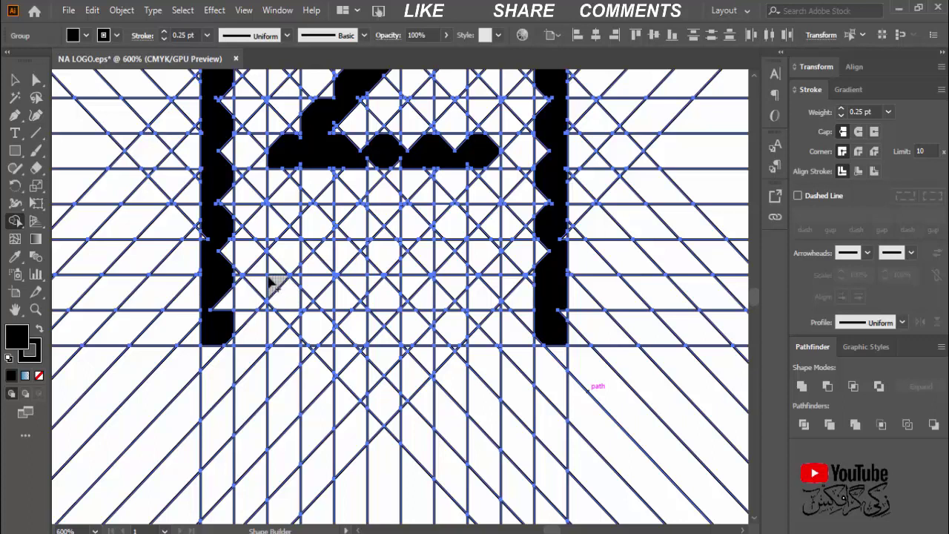
Merge the diagonal strip and vertical stroke beneath the M's left leg
left_click_drag(285, 301, 382, 401)
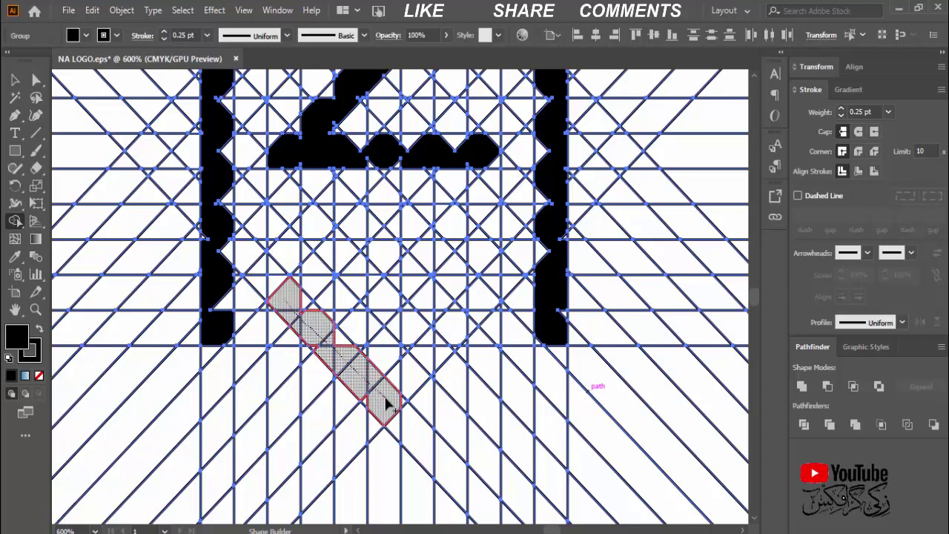
mouse_move(410, 426)
left_mouse_down()
mouse_move(454, 472)
mouse_move(453, 271)
mouse_move(443, 221)
left_mouse_up()
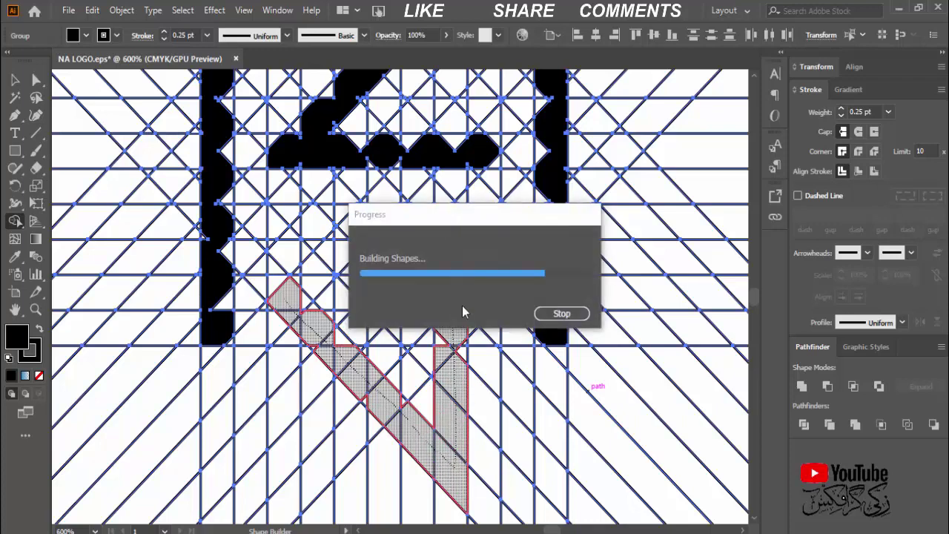
scroll(454, 445, "down", 3)
scroll(454, 482, "up", 2)
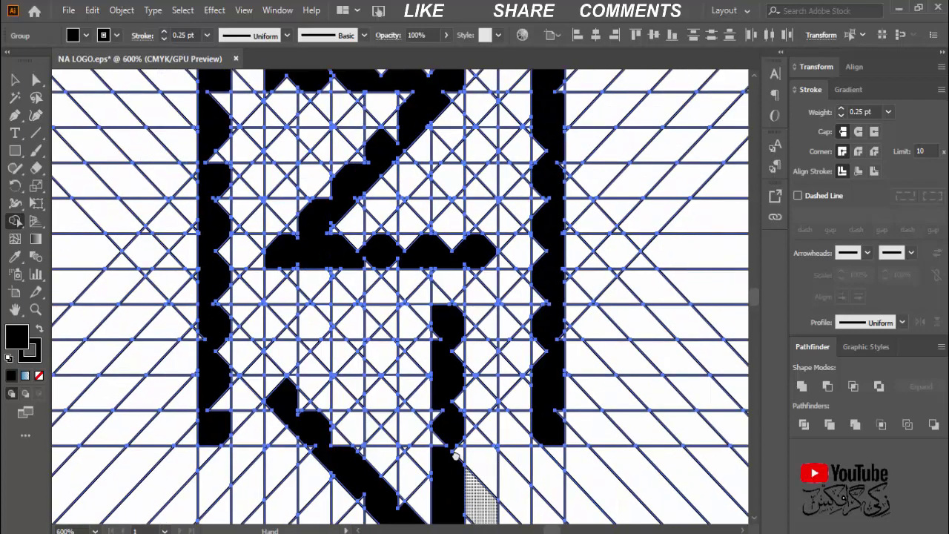
scroll(454, 475, "up", 3)
scroll(452, 445, "up", 2)
scroll(449, 415, "up", 2)
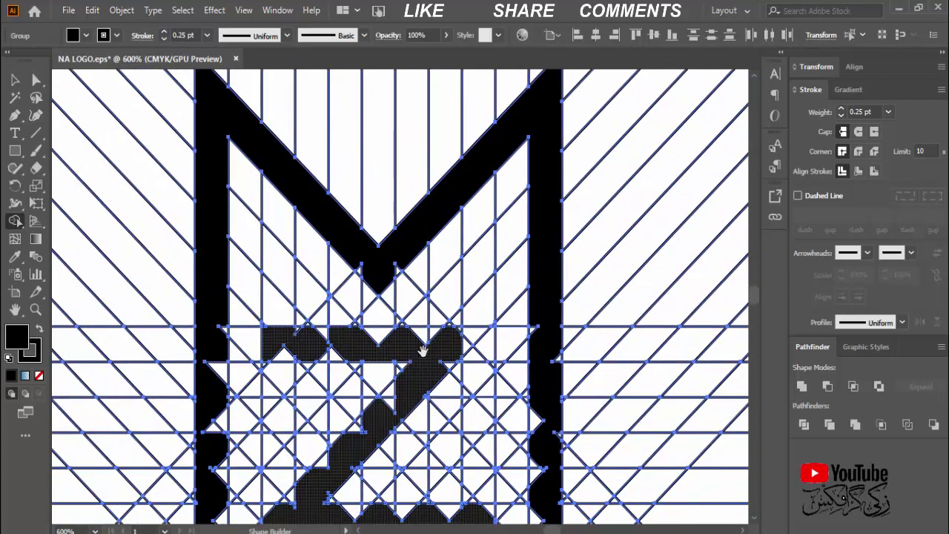
Merge the white diamonds, triangles and diagonal corner into the black band
scroll(421, 349, "up", 2)
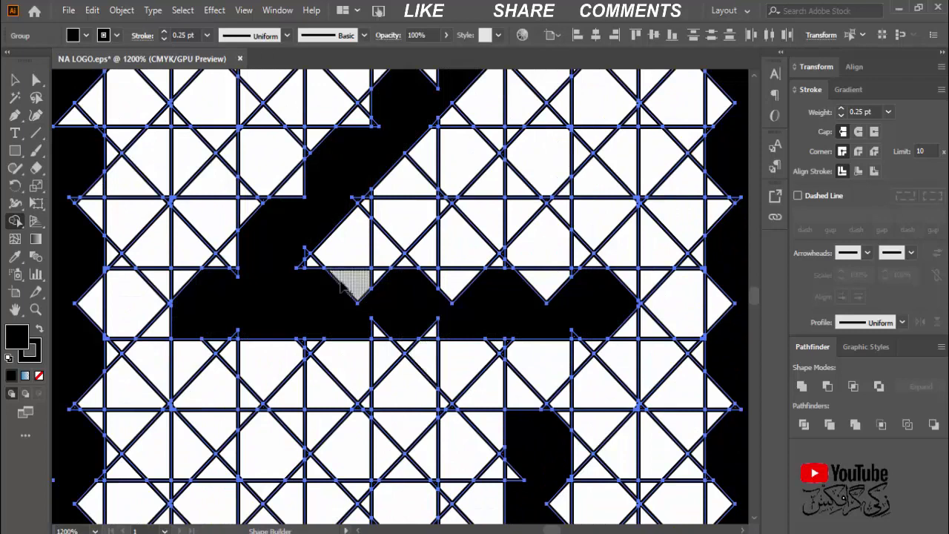
left_click_drag(326, 293, 454, 292)
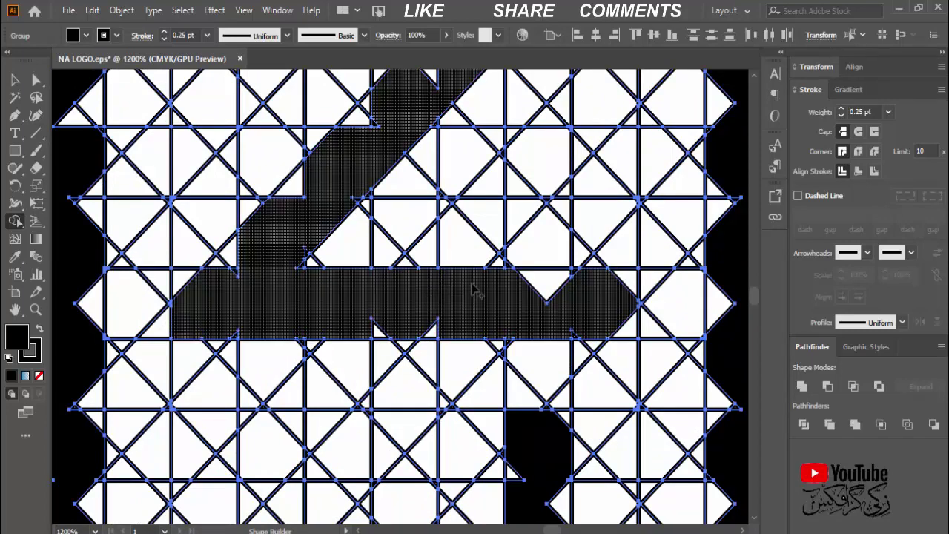
left_click_drag(548, 286, 626, 312)
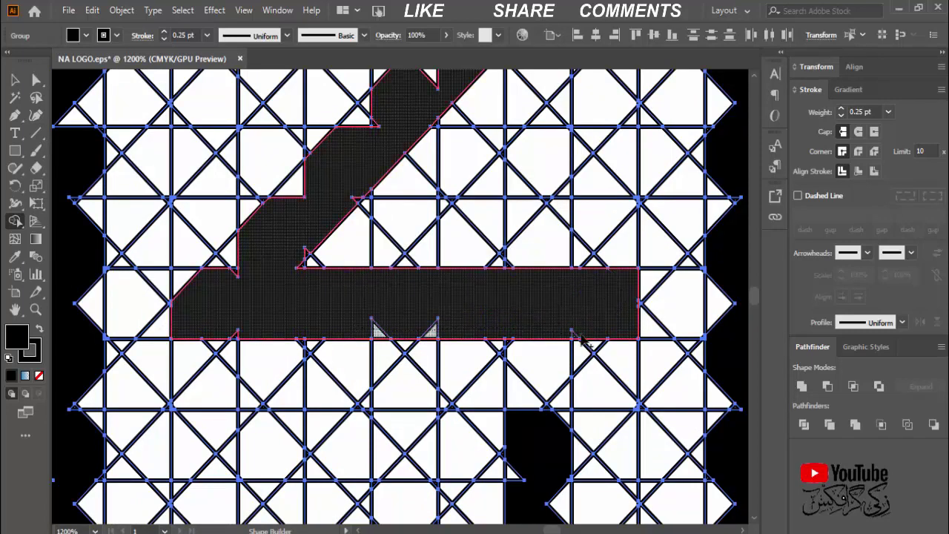
scroll(326, 282, "left", 3)
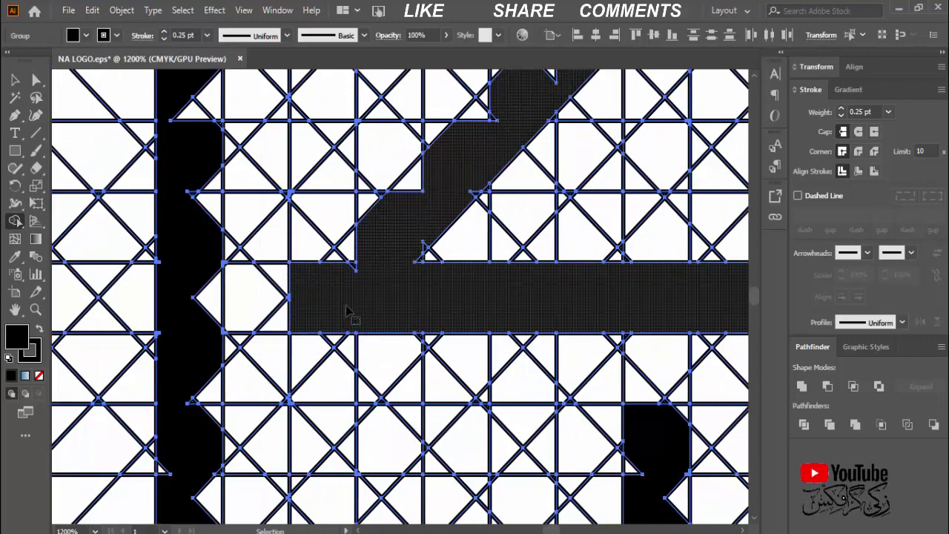
left_click_drag(349, 307, 340, 252)
Merge the small leftover triangle and adjacent pieces into the Z
scroll(422, 233, "up", 1)
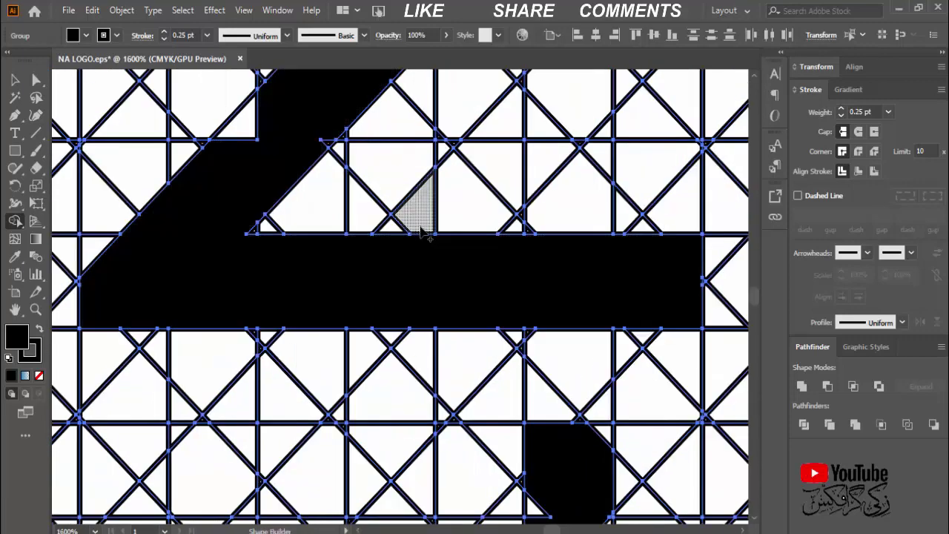
left_click(448, 202)
scroll(460, 182, "up", 3)
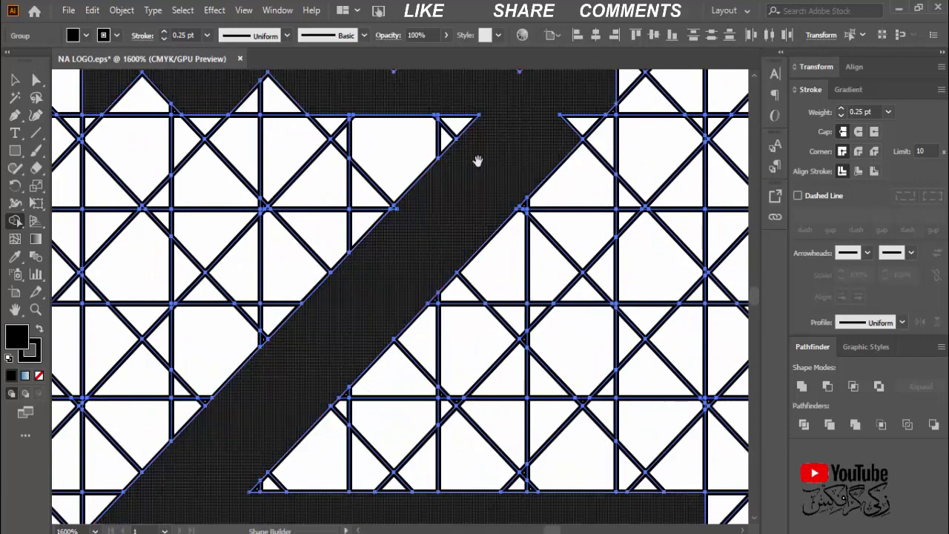
scroll(489, 200, "up", 5)
scroll(444, 222, "up", 2)
left_click_drag(319, 215, 445, 236)
Fill the lower stroke's and vertical bar's leftover pieces with solid black
scroll(445, 223, "left", 3)
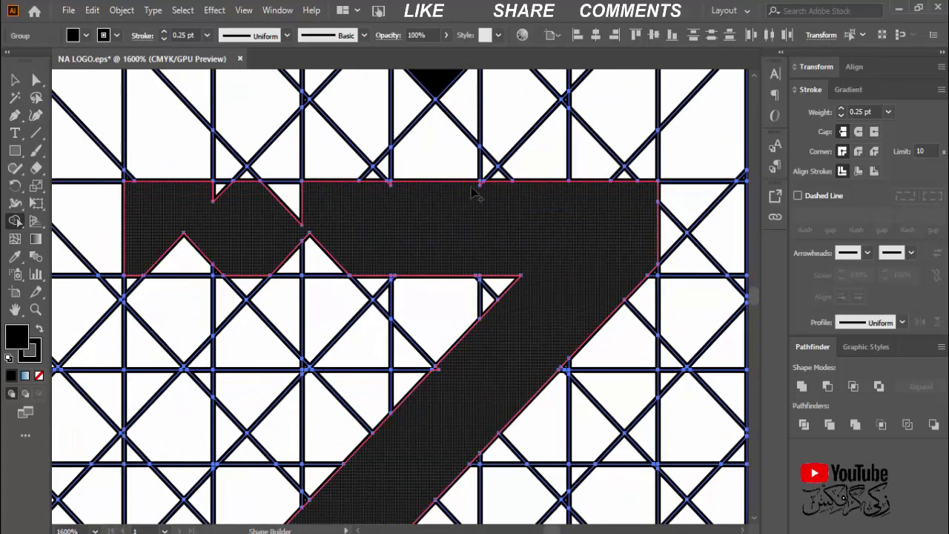
scroll(403, 194, "left", 2)
scroll(490, 236, "right", 2)
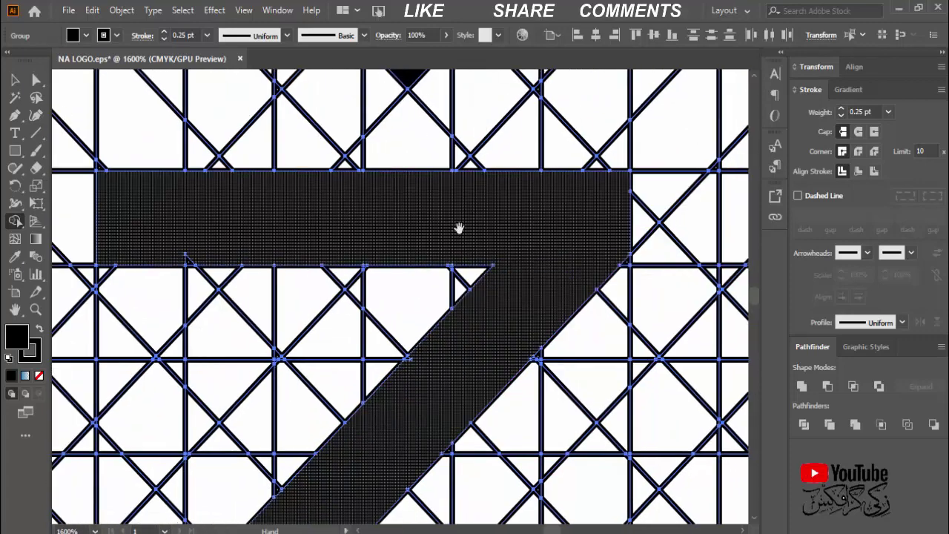
scroll(349, 193, "left", 4)
scroll(248, 205, "down", 3)
scroll(261, 220, "down", 2)
left_click_drag(261, 220, 269, 392)
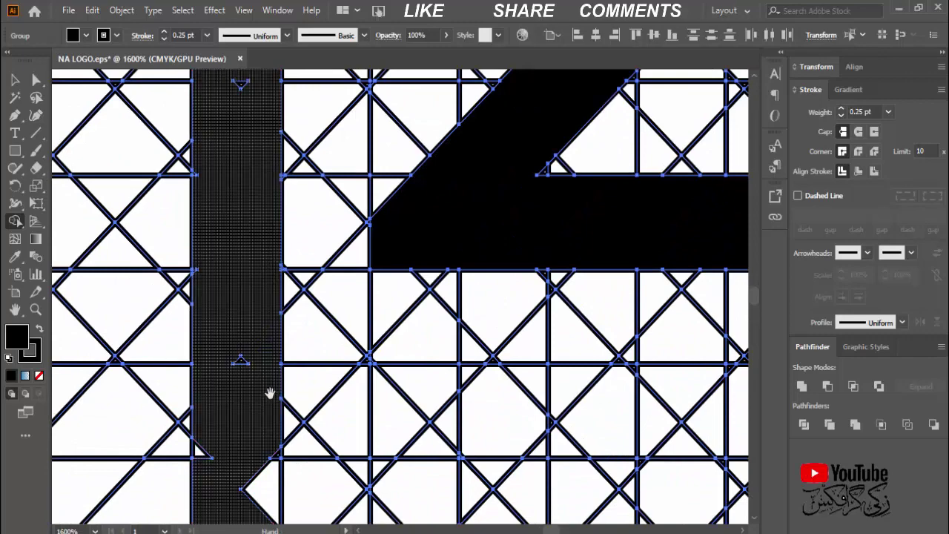
scroll(269, 392, "down", 4)
scroll(278, 359, "down", 3)
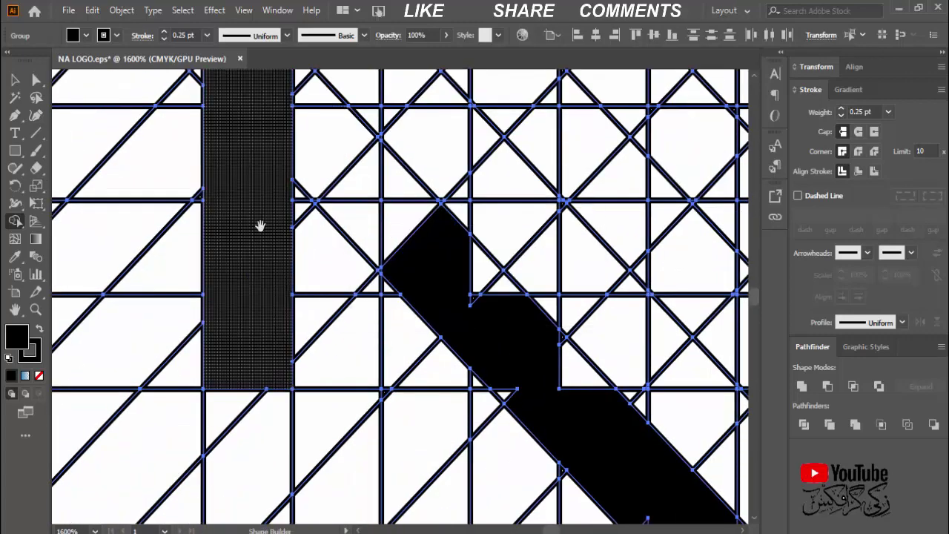
scroll(259, 223, "right", 4)
left_click_drag(278, 359, 232, 268)
scroll(232, 269, "down", 3)
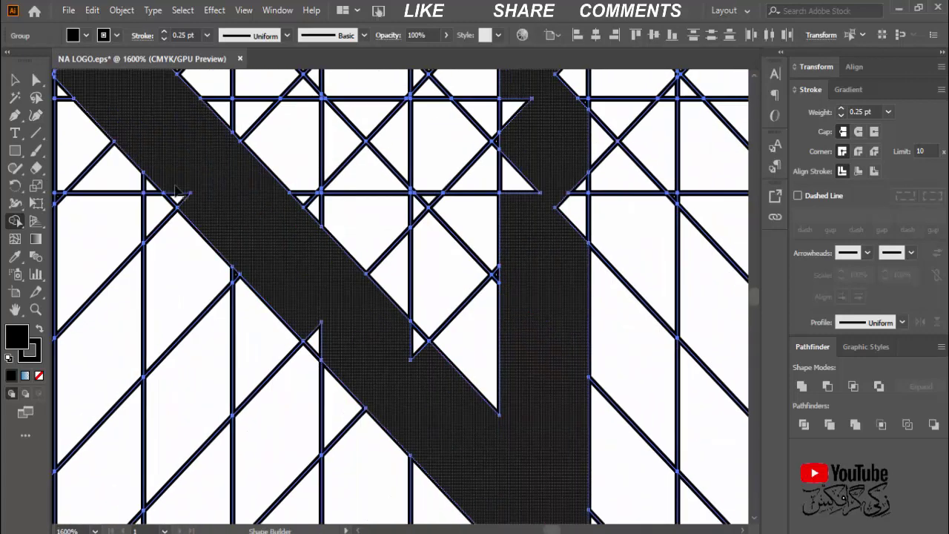
scroll(408, 341, "right", 3)
scroll(415, 337, "up", 2)
left_click_drag(415, 338, 409, 396)
scroll(412, 371, "up", 3)
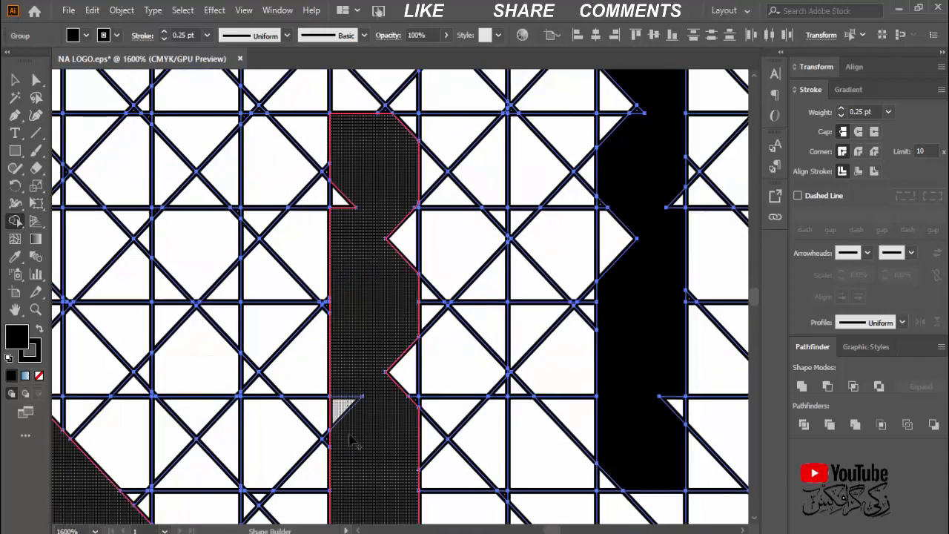
scroll(409, 396, "up", 3)
Pan around to inspect the finished shapes and zoom back out to 200%
left_click_drag(393, 434, 364, 288)
scroll(378, 341, "up", 2)
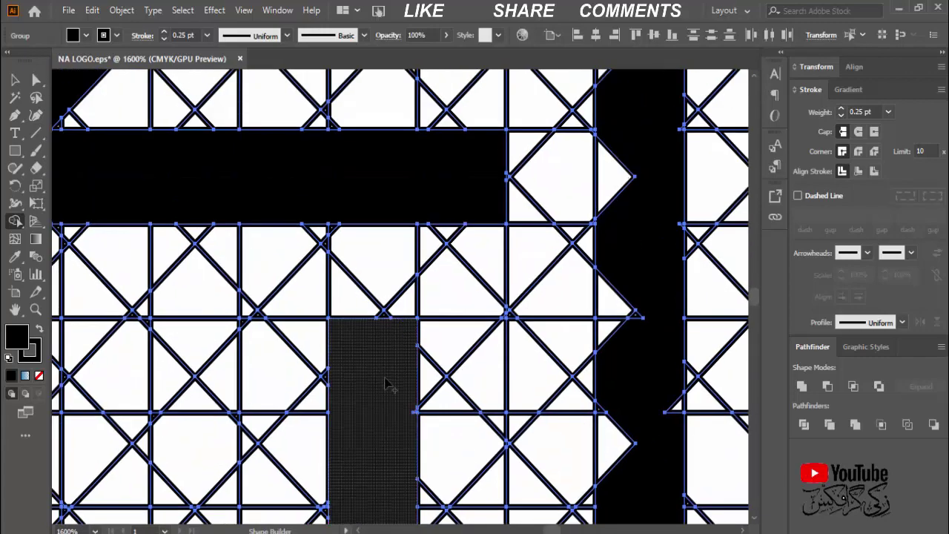
scroll(388, 385, "down", 2)
scroll(392, 297, "down", 3)
scroll(430, 244, "up", 3)
scroll(475, 222, "right", 4)
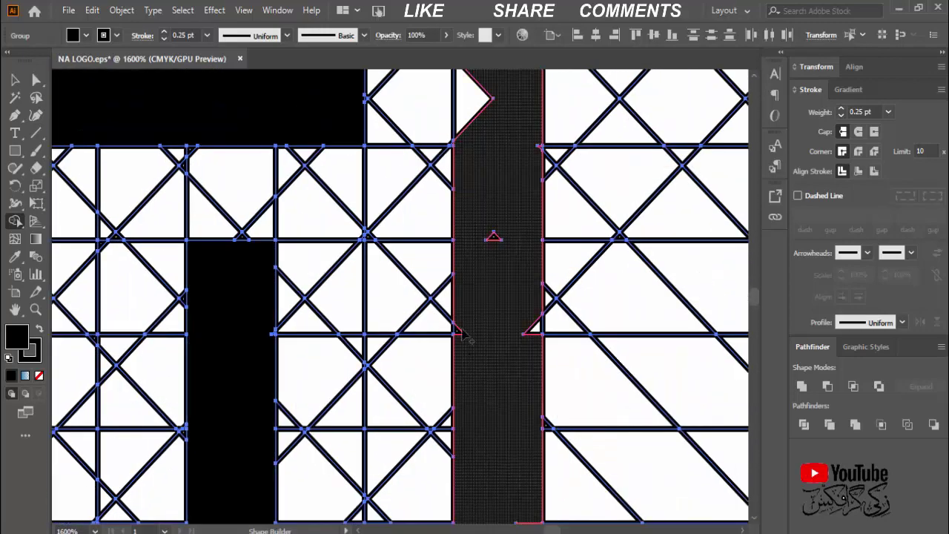
scroll(535, 359, "down", 2)
scroll(519, 364, "up", 2)
scroll(493, 303, "up", 3)
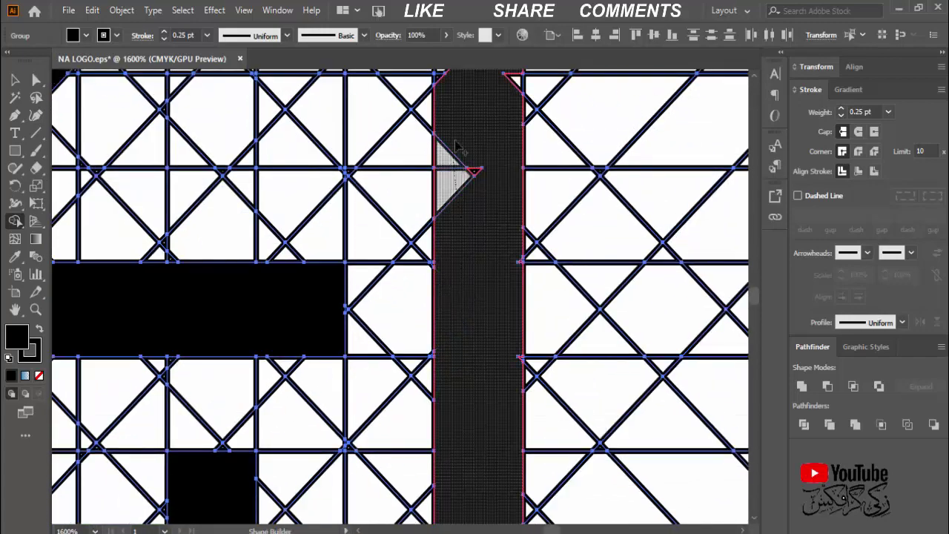
scroll(475, 222, "up", 2)
scroll(489, 244, "down", 2)
scroll(455, 324, "up", 3)
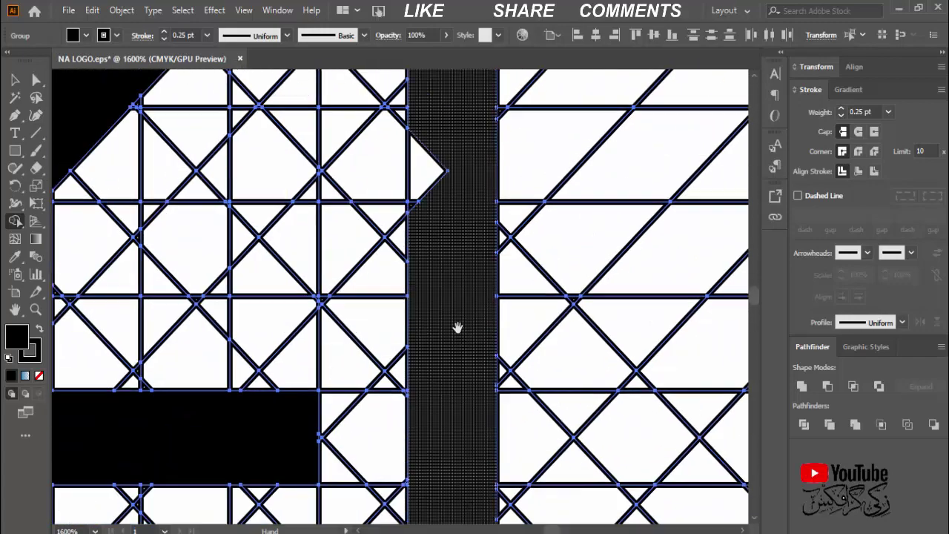
scroll(437, 338, "up", 3)
scroll(491, 287, "up", 3)
scroll(438, 348, "up", 3)
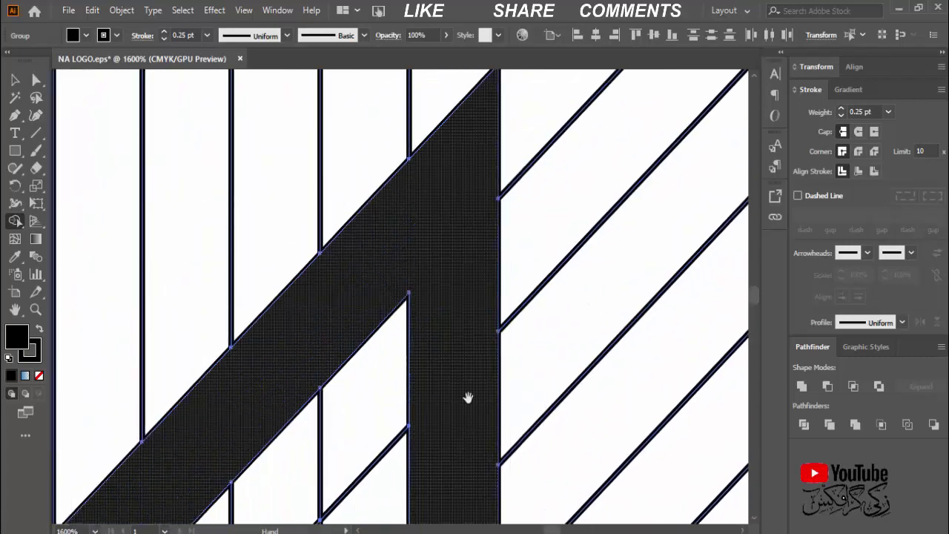
scroll(467, 378, "down", 3)
scroll(468, 380, "down", 3)
scroll(445, 333, "up", 3)
scroll(339, 224, "up", 3)
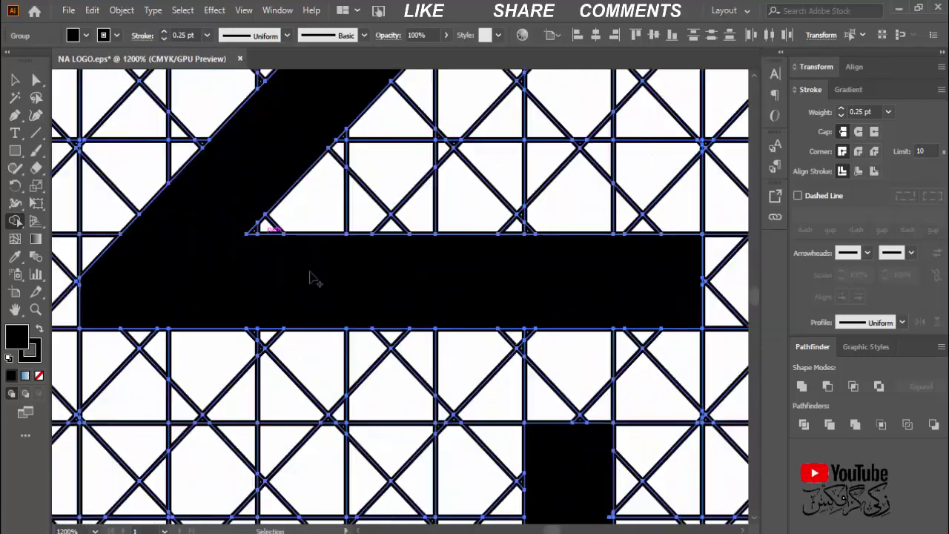
scroll(339, 223, "down", 3)
scroll(301, 259, "up", 3)
scroll(311, 252, "down", 3)
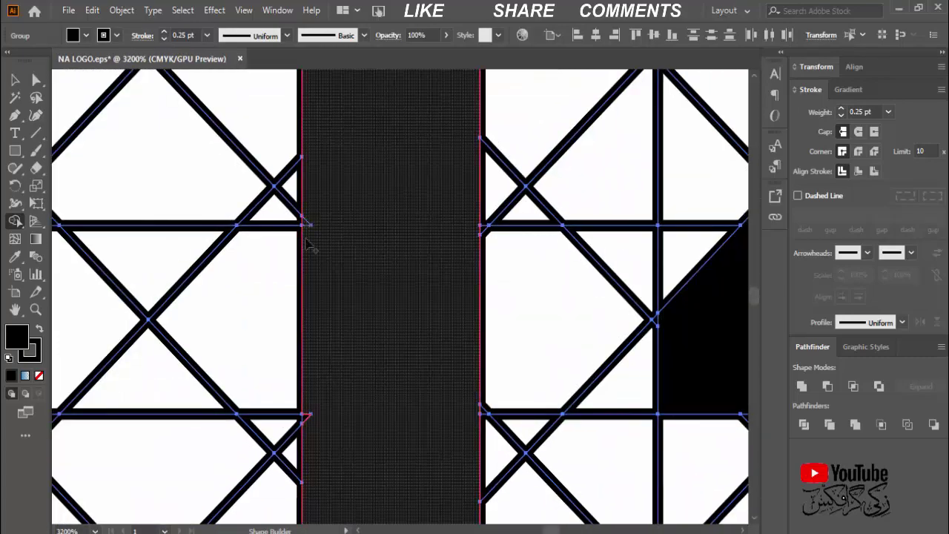
scroll(317, 244, "up", 1)
scroll(377, 476, "down", 3)
scroll(438, 464, "up", 3)
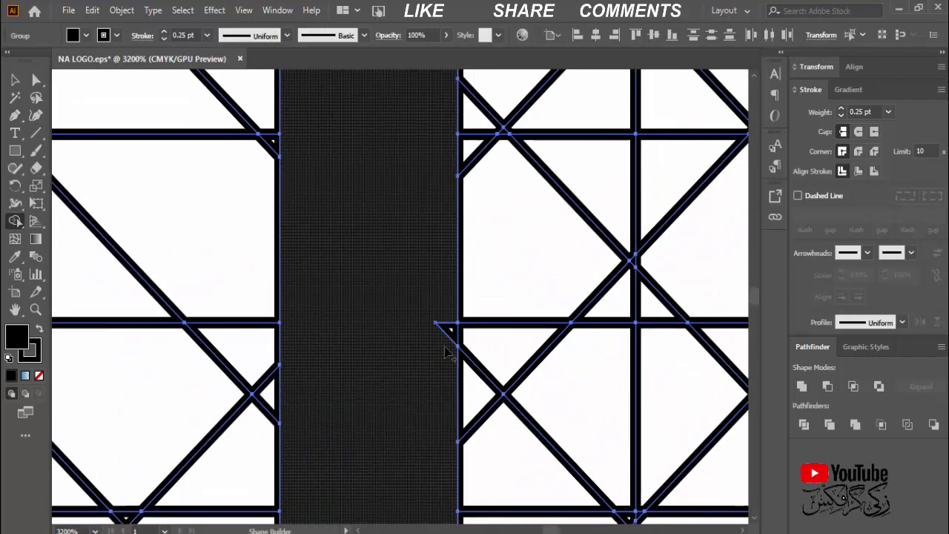
scroll(408, 437, "up", 3)
scroll(391, 450, "up", 3)
scroll(379, 450, "up", 3)
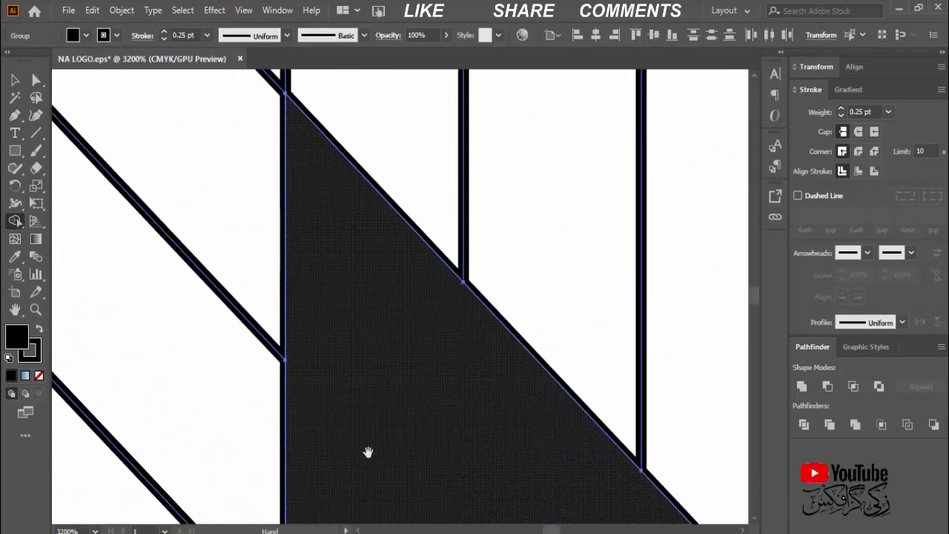
scroll(460, 408, "down", 3)
scroll(361, 275, "right", 3)
scroll(373, 354, "down", 3)
scroll(306, 366, "right", 3)
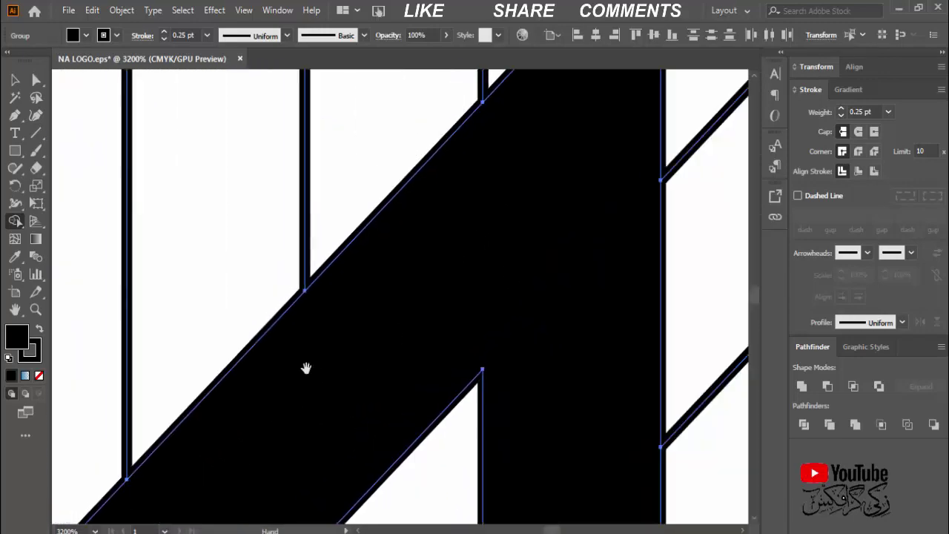
scroll(422, 385, "right", 3)
scroll(507, 256, "down", 3)
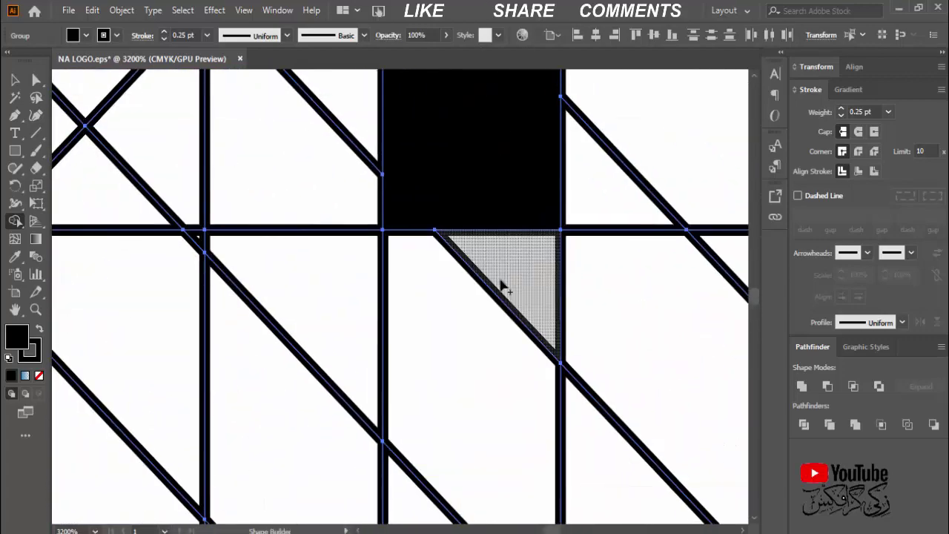
scroll(502, 287, "down", 3)
scroll(509, 297, "down", 2)
Ungroup the horizontal construction grid lines
scroll(604, 377, "down", 2)
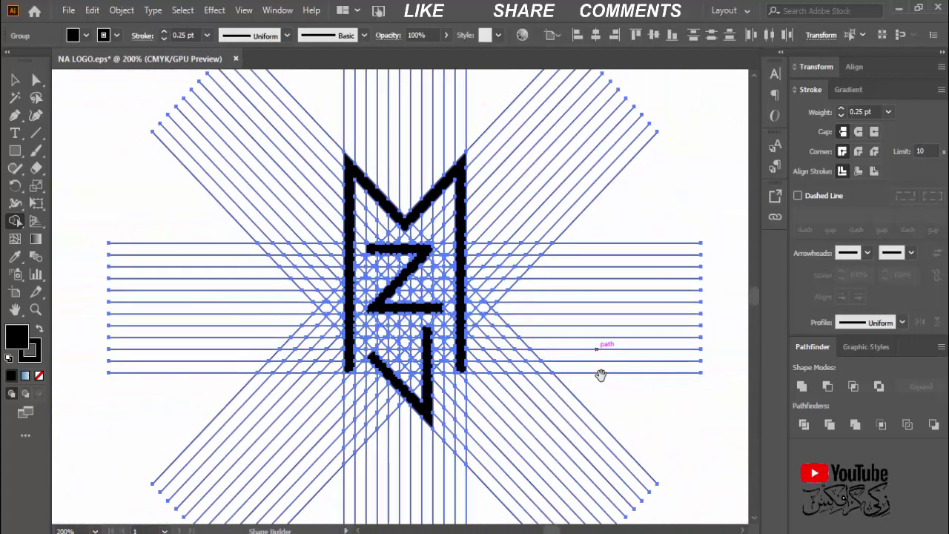
key("v")
left_click(603, 377)
left_click_drag(625, 169, 514, 96)
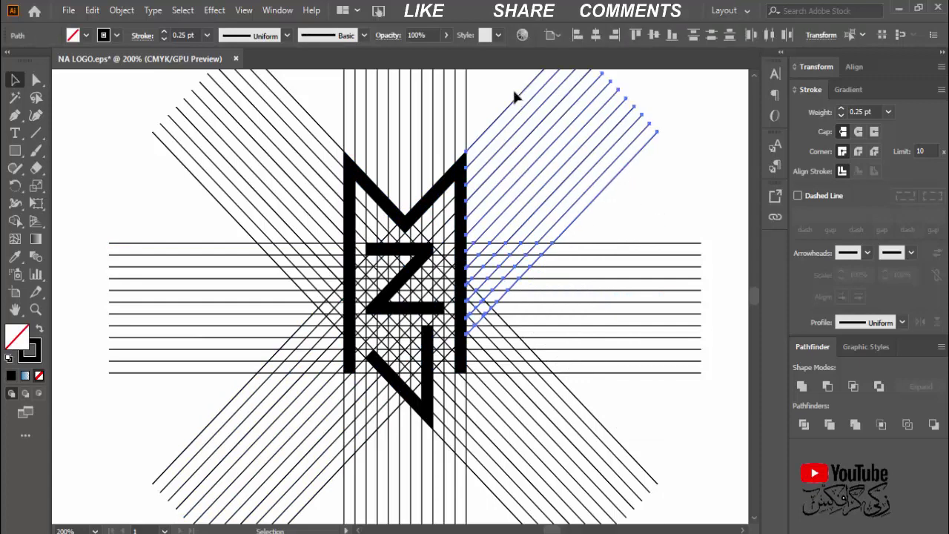
left_click(718, 225)
left_click(619, 254)
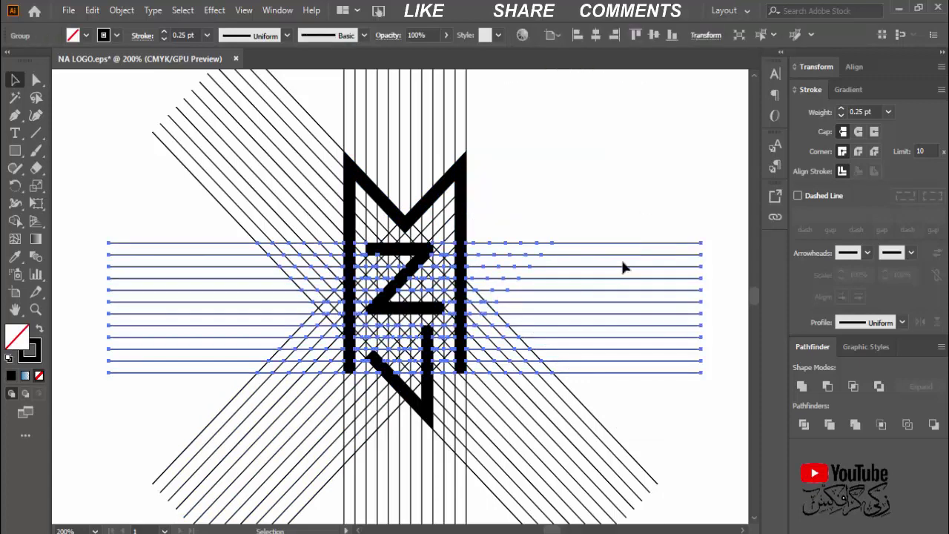
right_click(623, 262)
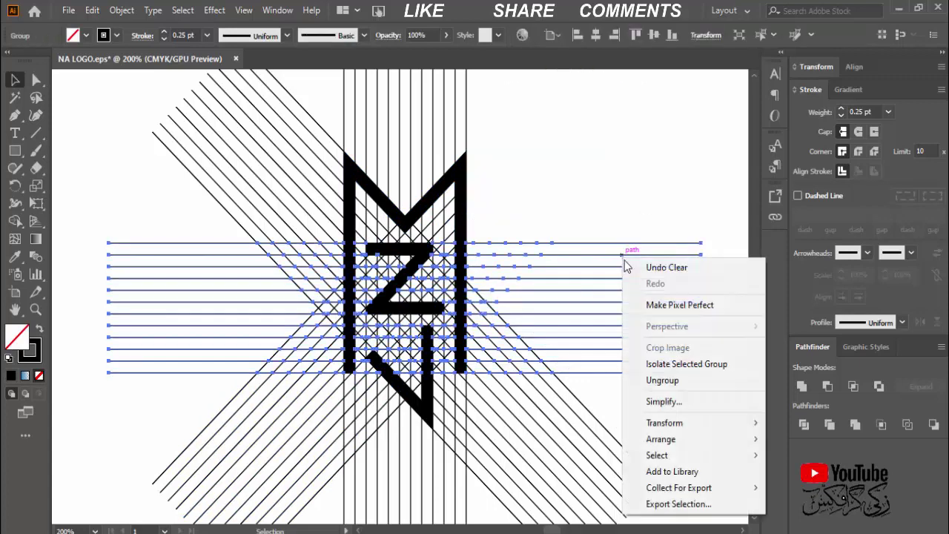
left_click(662, 376)
Ungroup the diagonal grid lines and confirm a single line now selects separately
left_click(568, 392)
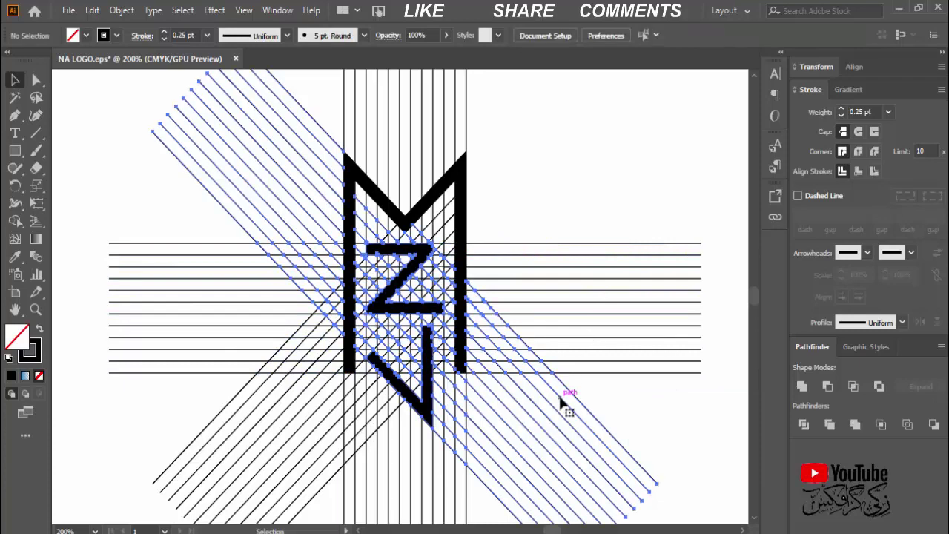
right_click(565, 394)
left_click(601, 263)
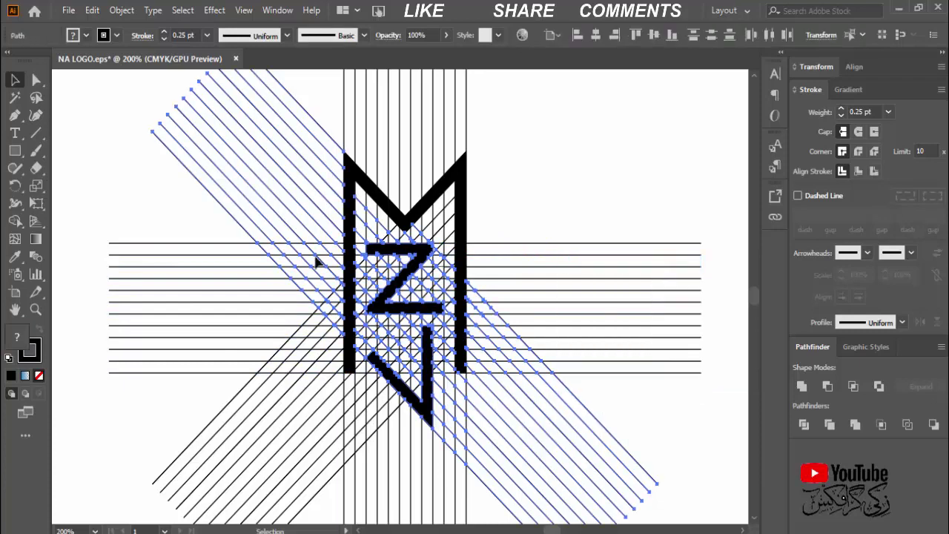
left_click(313, 261)
left_click(277, 401)
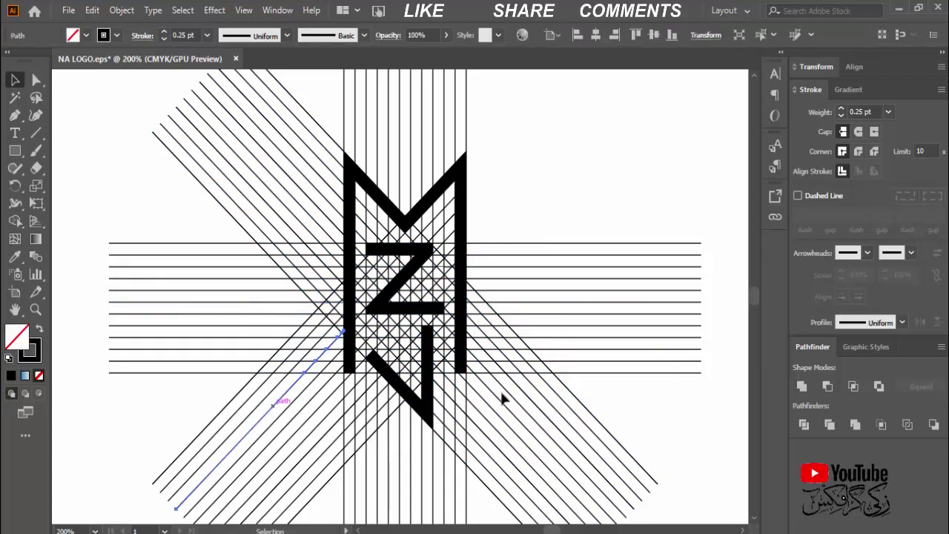
left_click(456, 230)
Select all the logo shapes and drag them off the grid toward the upper right
left_click(422, 281, "shift")
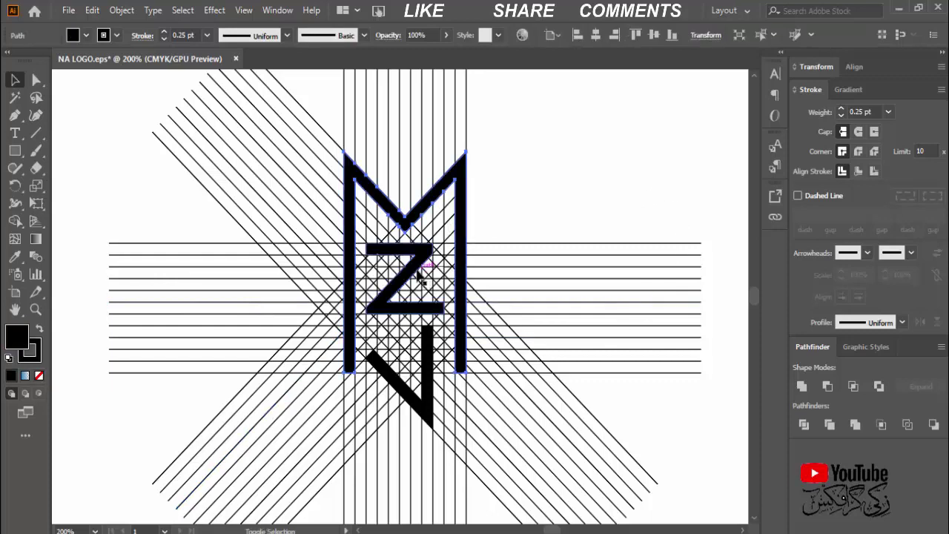
left_click(430, 371, "shift")
left_click_drag(428, 370, 610, 183)
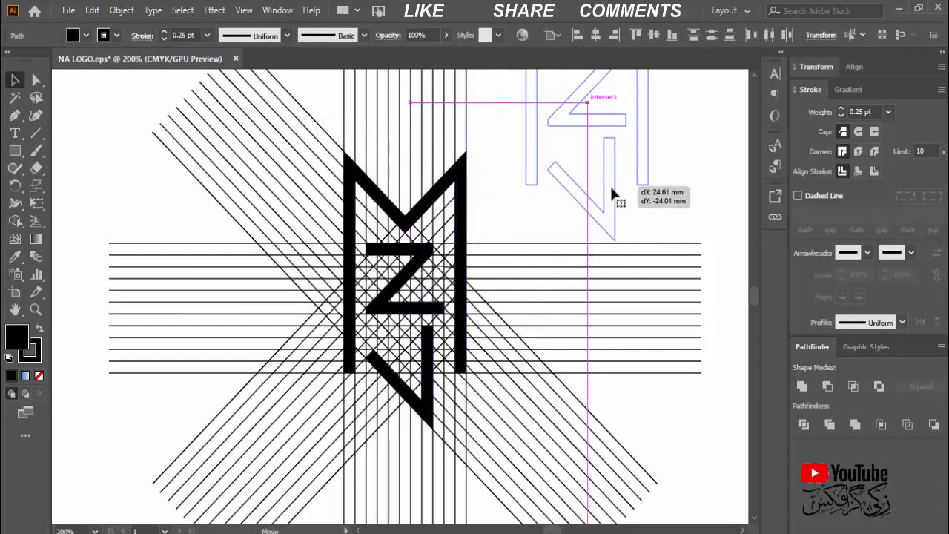
Move the logo clear, then select and delete all the construction grid lines
key("ctrl+minus")
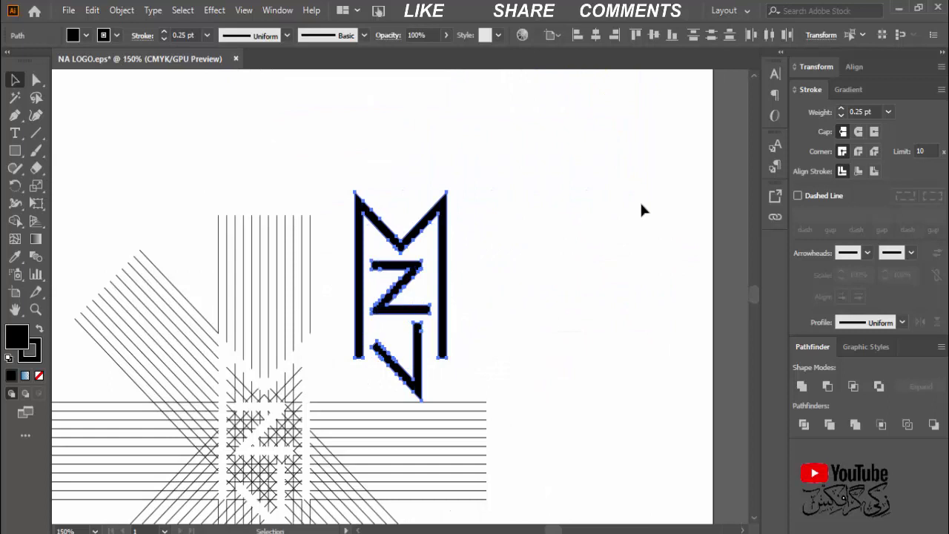
left_click_drag(445, 273, 568, 212)
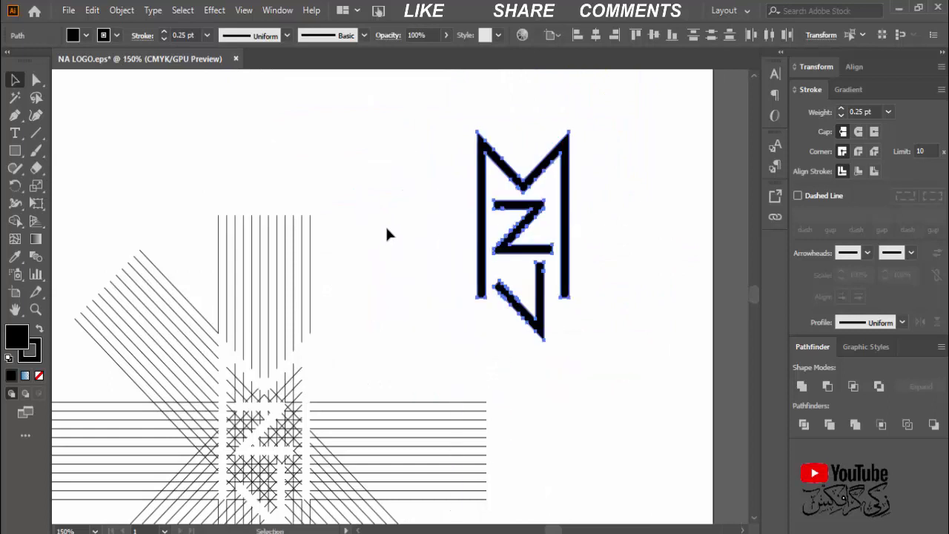
mouse_move(413, 180)
left_mouse_down()
mouse_move(229, 384)
mouse_move(141, 462)
left_mouse_up()
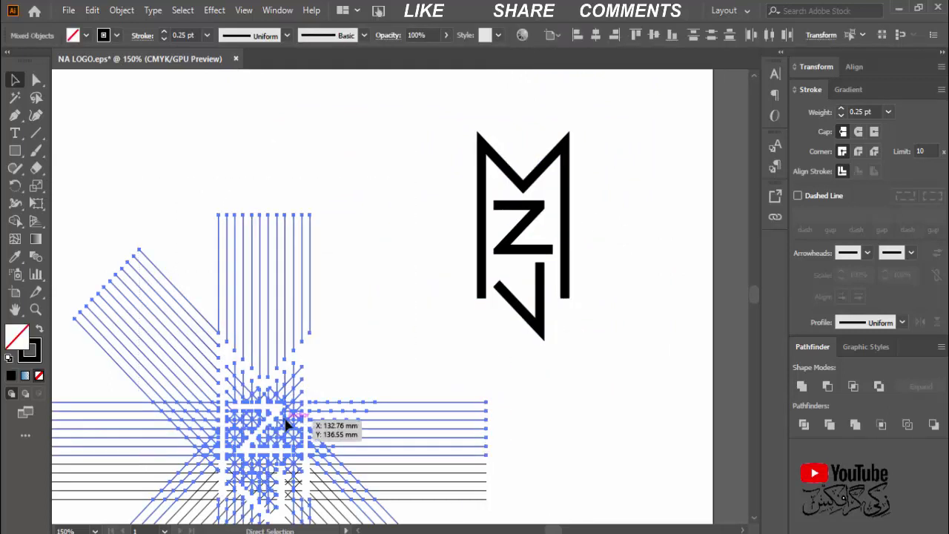
key("ctrl+minus")
key("ctrl+minus")
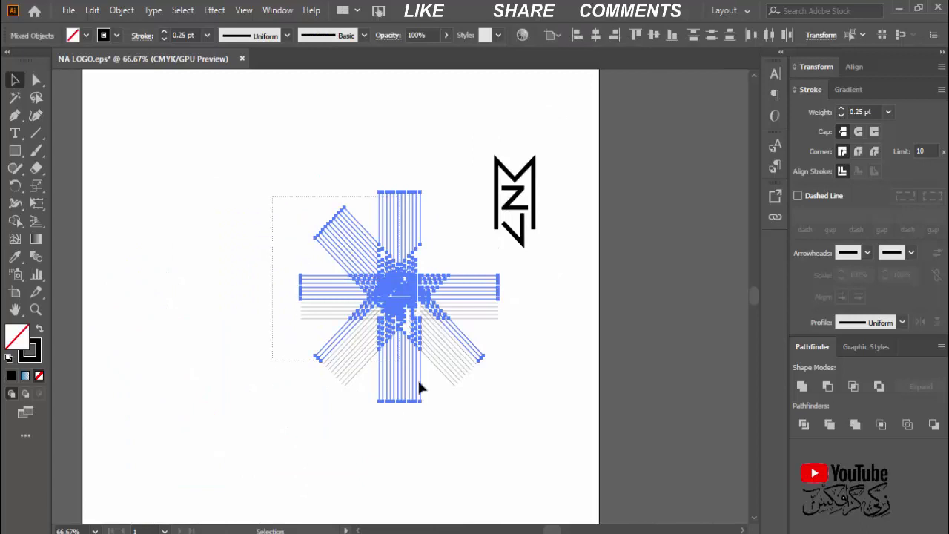
left_click_drag(450, 428, 453, 427)
key("ctrl+shift+a")
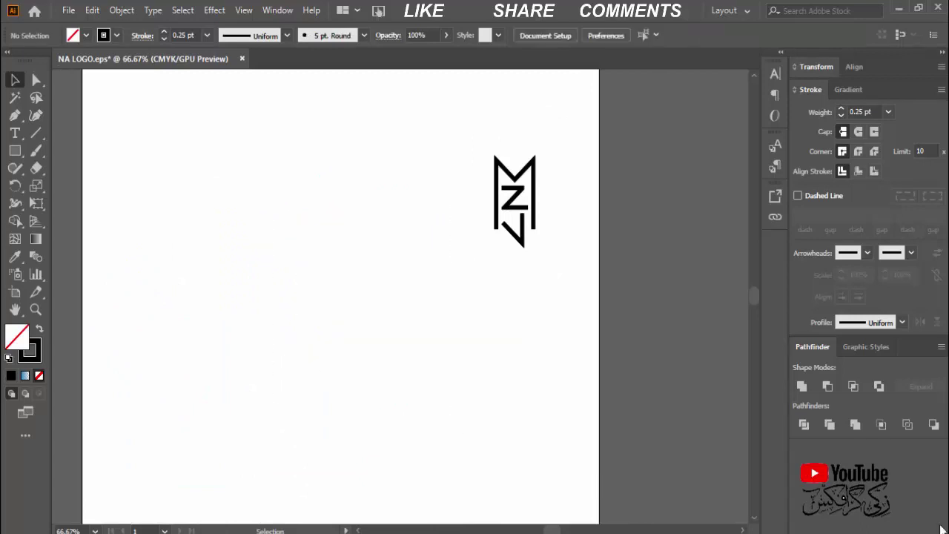
Move the logo to the artboard's left centre, select it all and zoom to 300%
left_click_drag(475, 157, 570, 278)
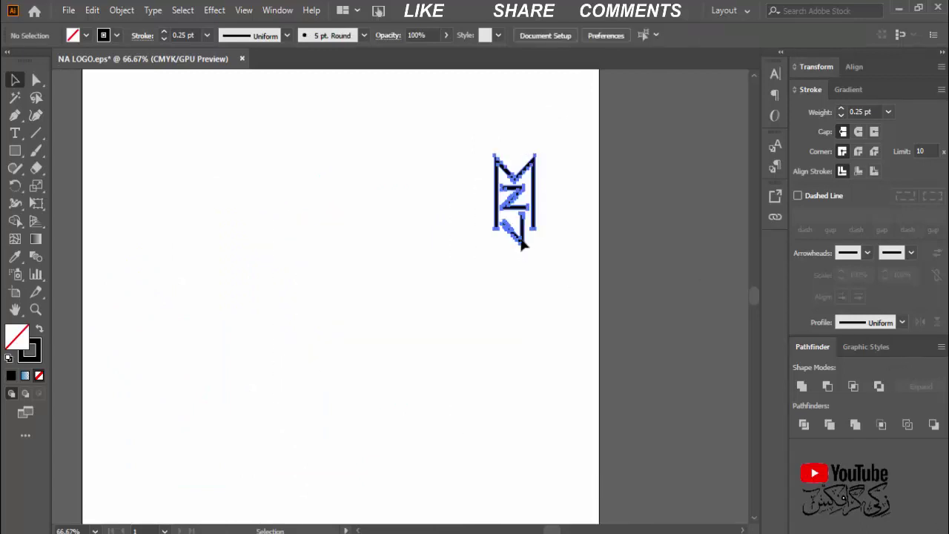
mouse_move(522, 244)
left_mouse_down()
mouse_move(560, 239)
mouse_move(346, 281)
left_mouse_up()
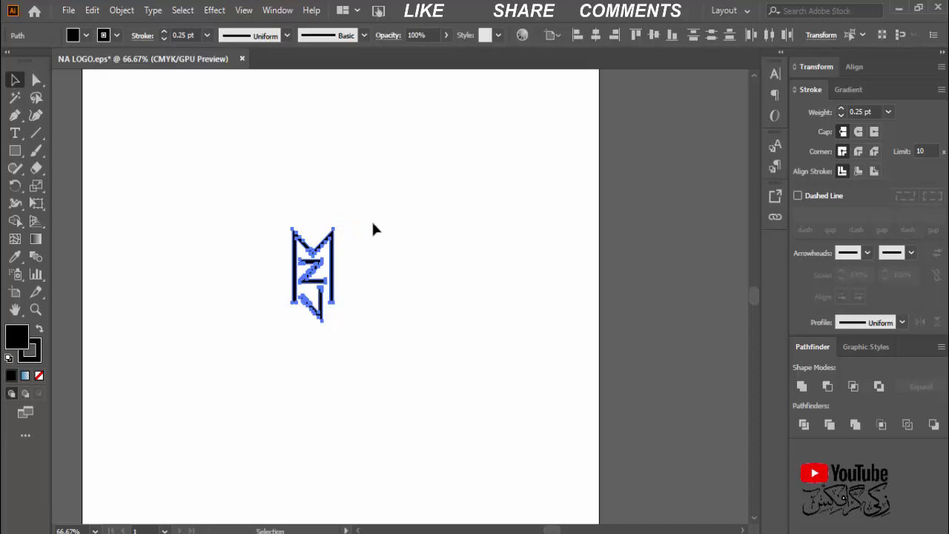
left_click(380, 350)
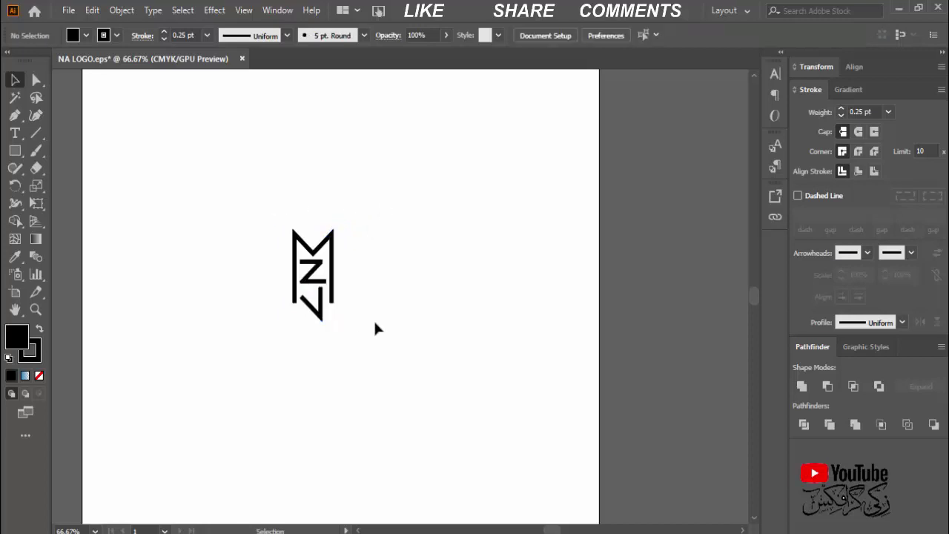
key("ctrl+a")
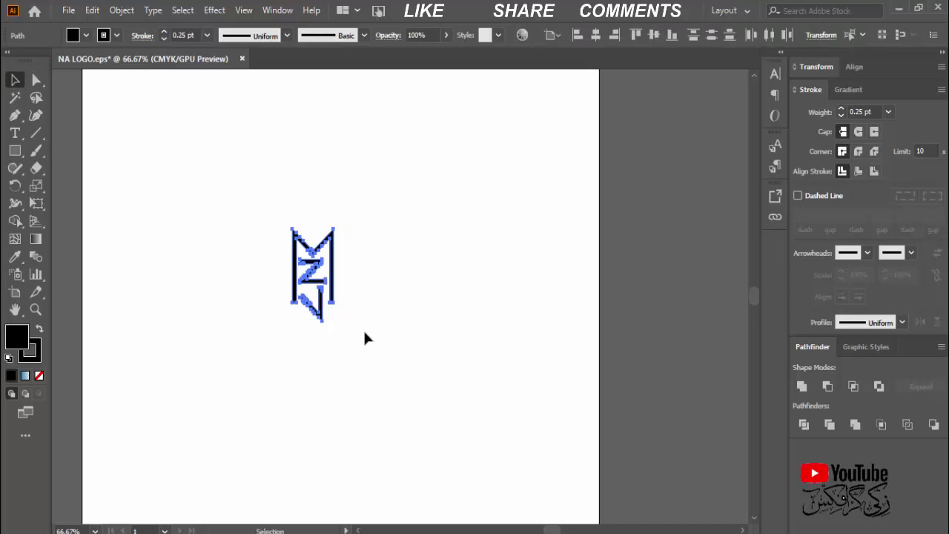
key("ctrl+equal")
key("ctrl+equal")
key("ctrl+equal")
key("ctrl+equal")
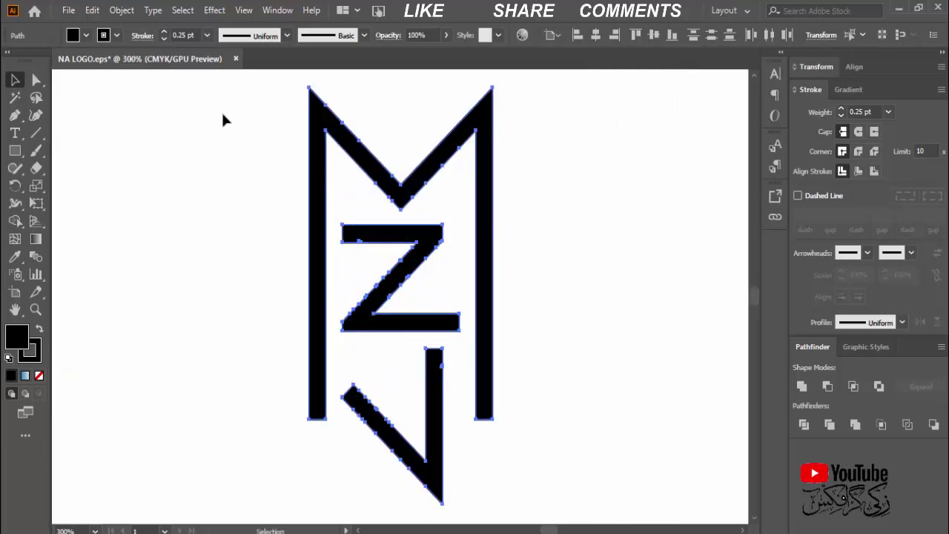
Expand the logo's fill and stroke, then undo the expansion
left_click(122, 10)
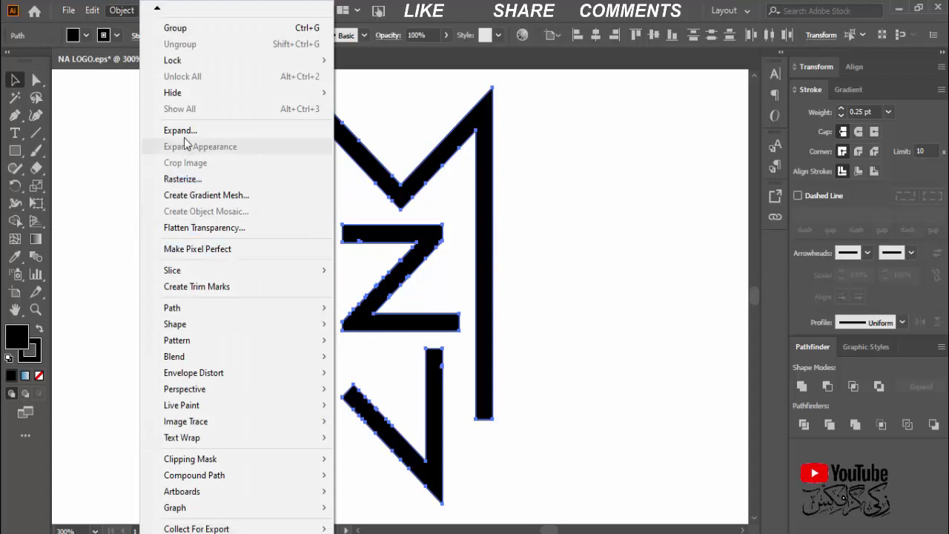
left_click(186, 179)
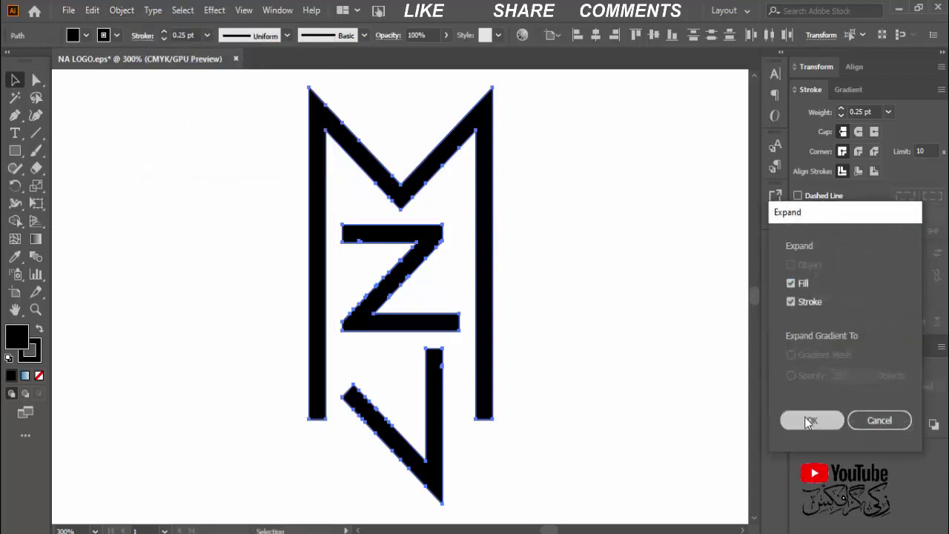
left_click(806, 416)
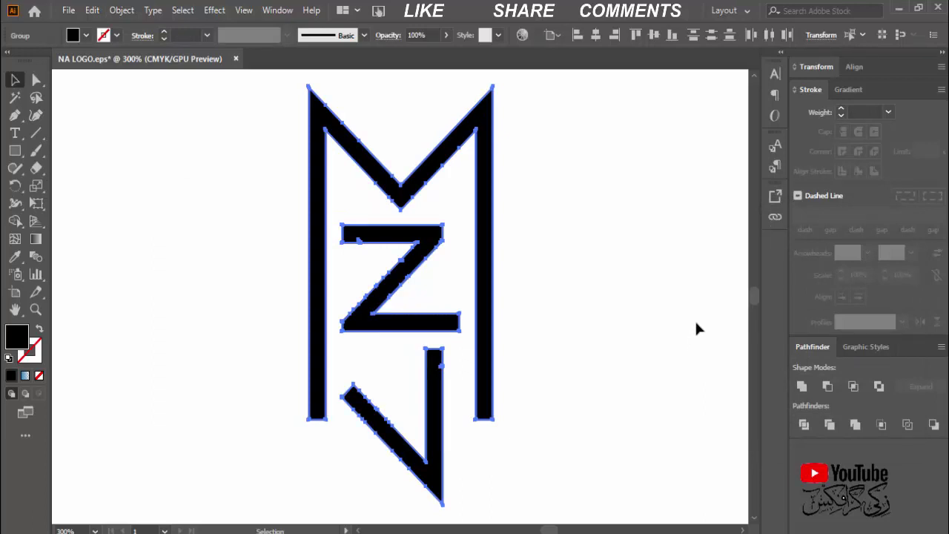
key("ctrl+z")
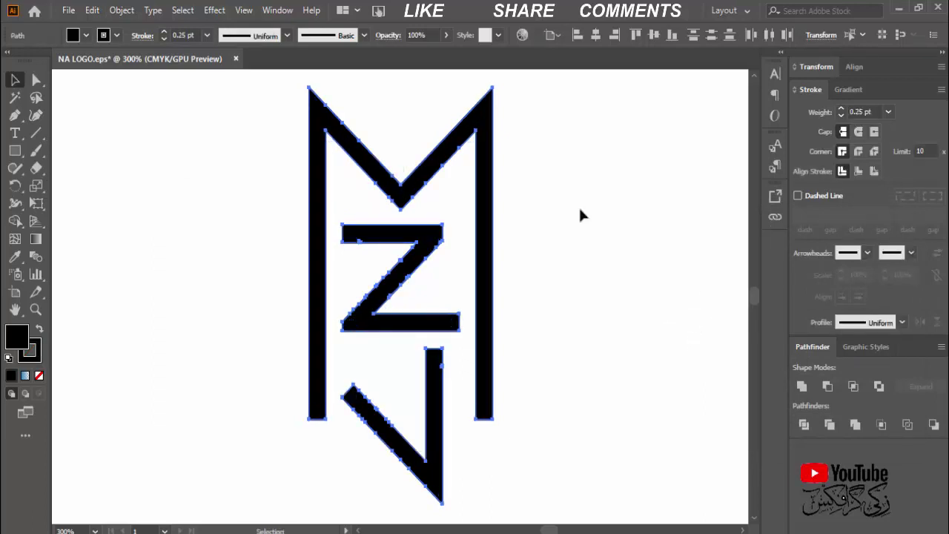
Try 5, 2 and 3 pt stroke weights, settling on a 2 pt stroke
left_click(207, 36)
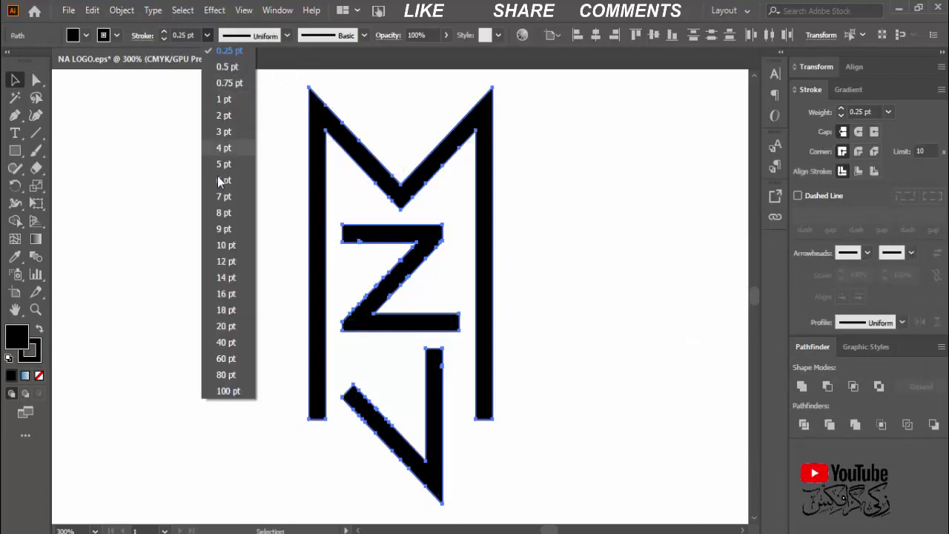
left_click(216, 168)
left_click(210, 38)
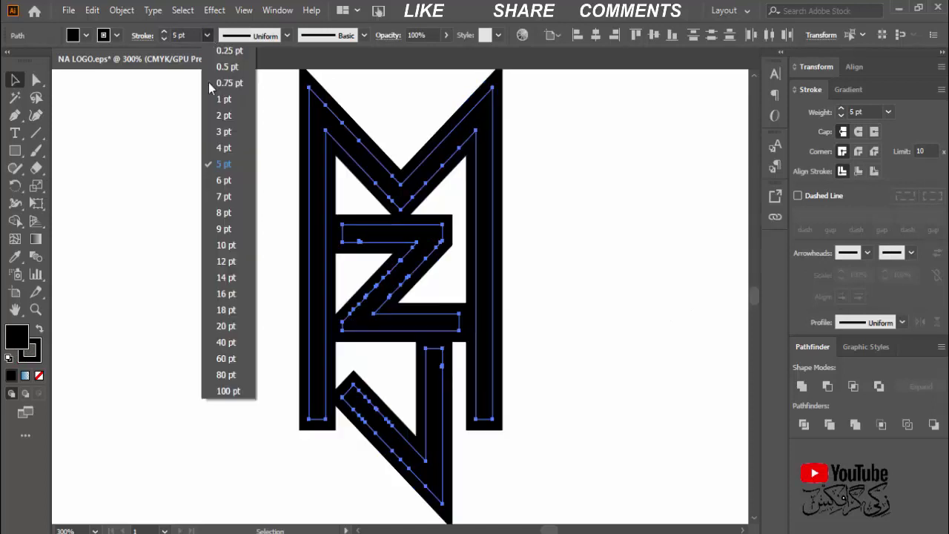
left_click(216, 113)
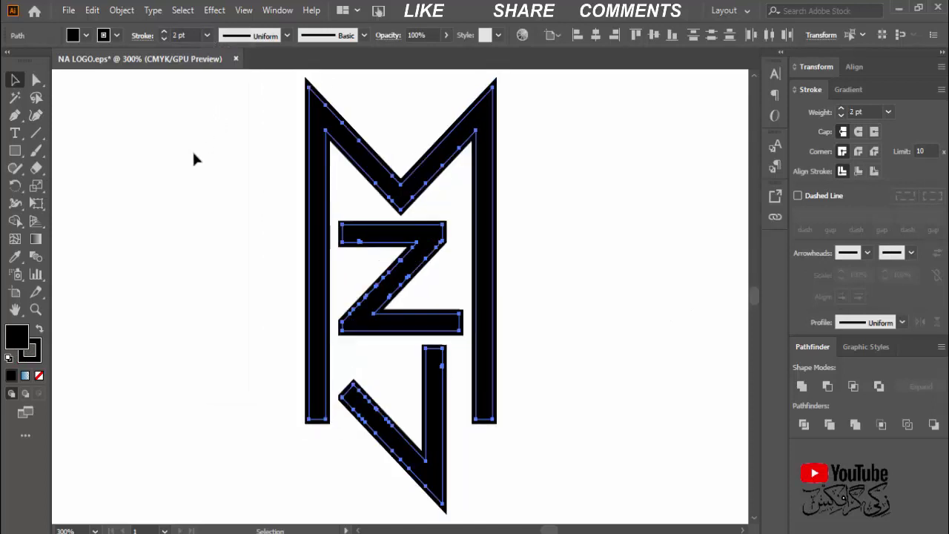
left_click(209, 41)
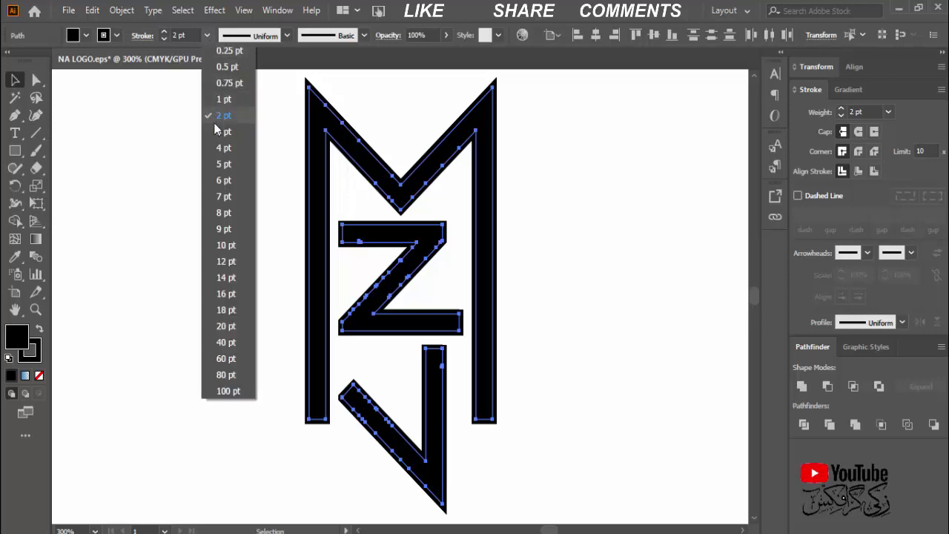
left_click(219, 134)
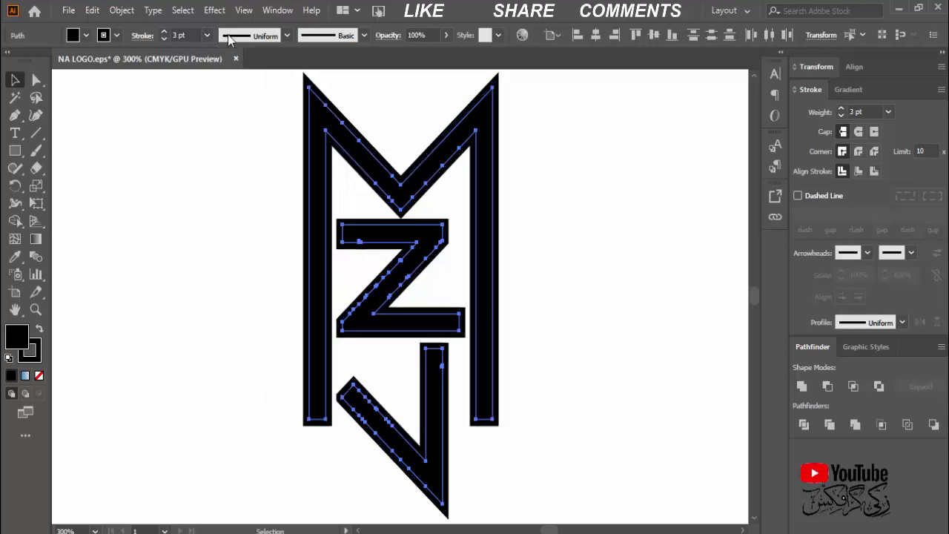
left_click(208, 37)
left_click(219, 115)
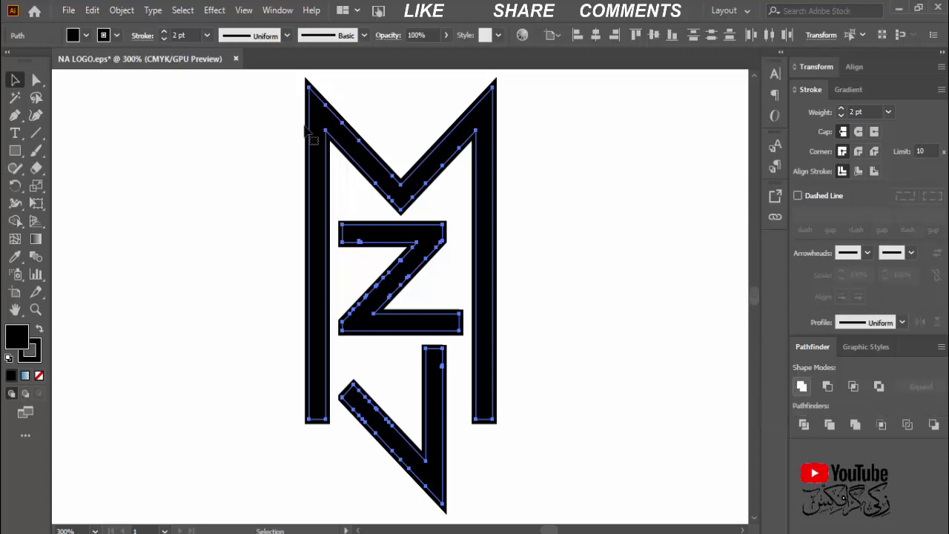
Expand the logo's 2 pt strokes into filled shapes
left_click(132, 11)
left_click(185, 133)
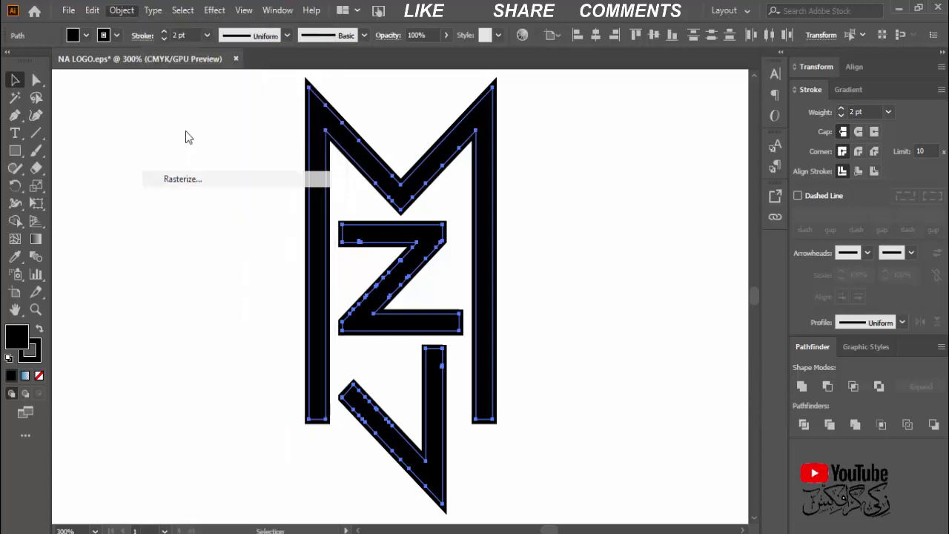
key("Return")
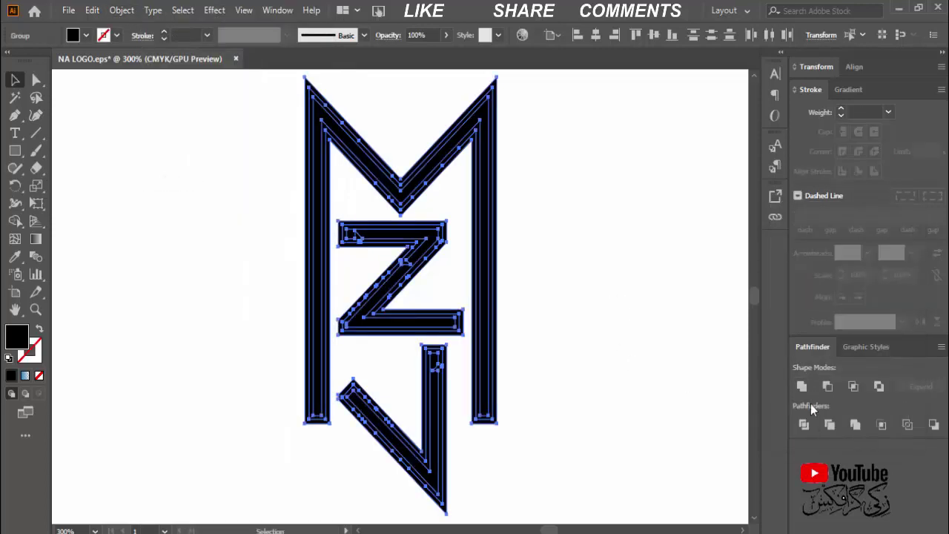
Unite the overlapping pieces with Pathfinder, reselect the logo and set Align To
left_click(802, 387)
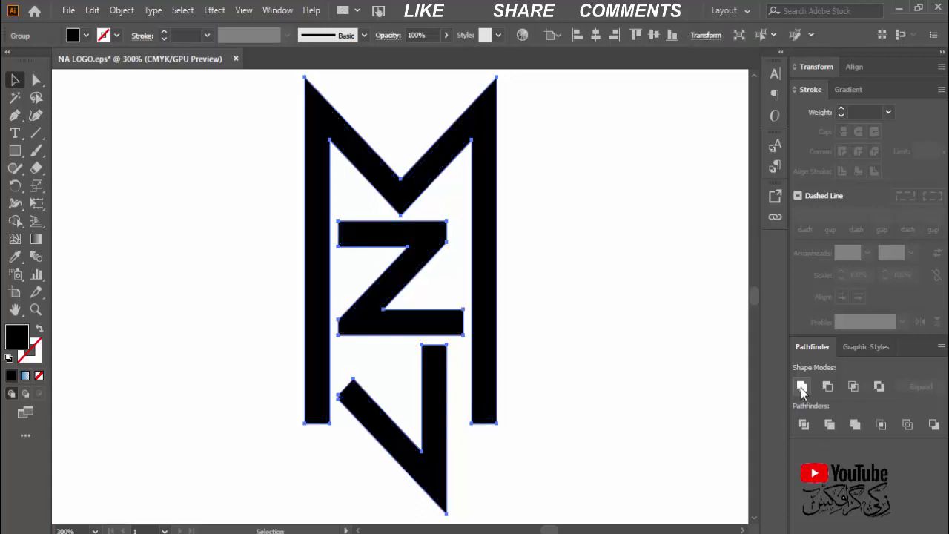
left_click(586, 258)
left_click(498, 278)
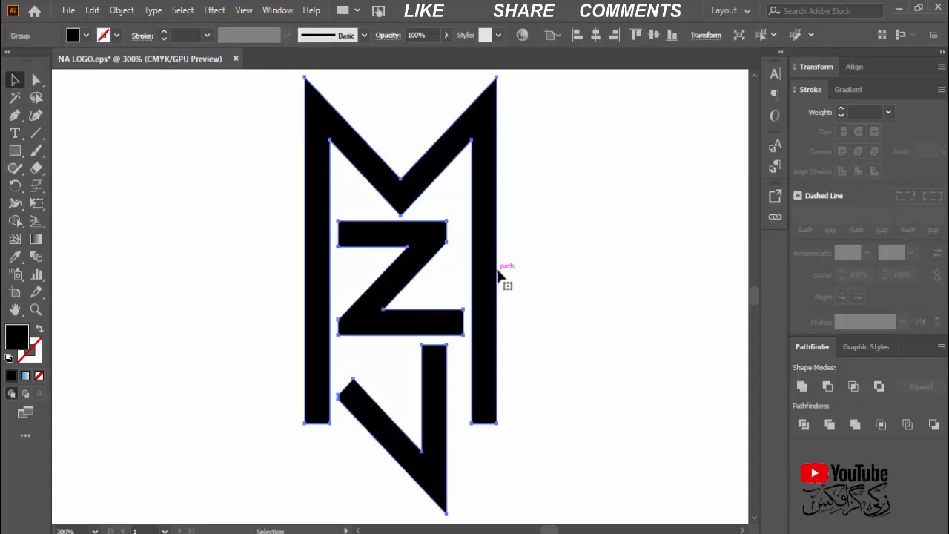
left_click(559, 38)
left_click(568, 87)
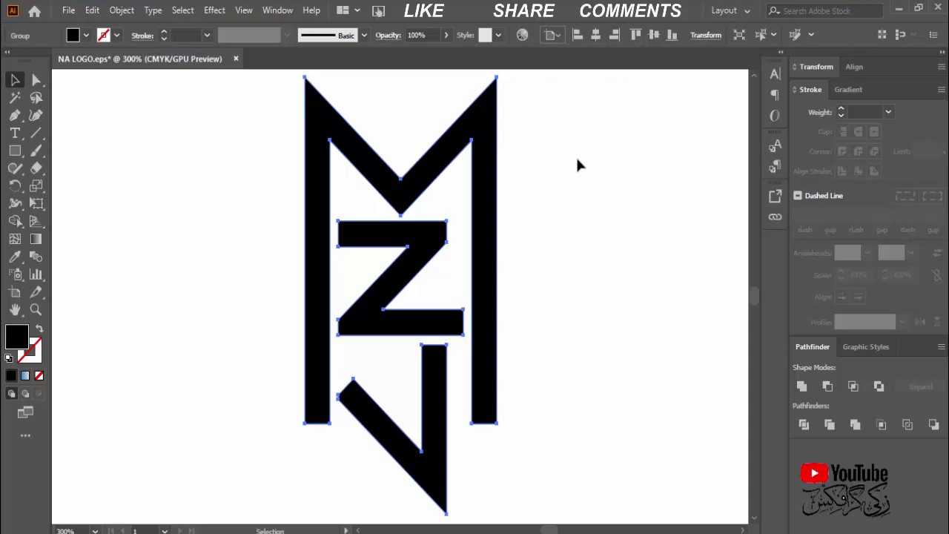
Round the M's leg-end corners to about 0.58 mm using the Direct Selection live corners
left_click(36, 80)
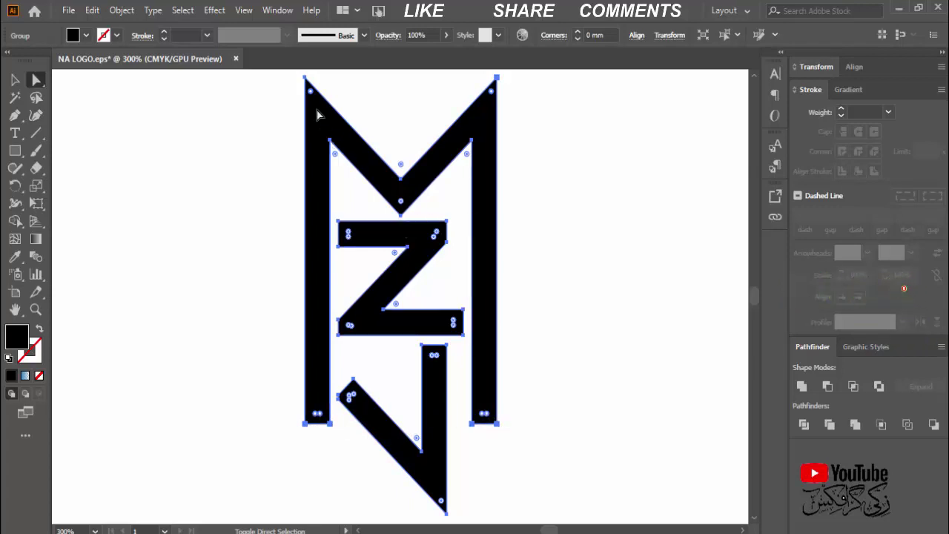
left_click_drag(311, 92, 327, 95)
left_click(589, 215)
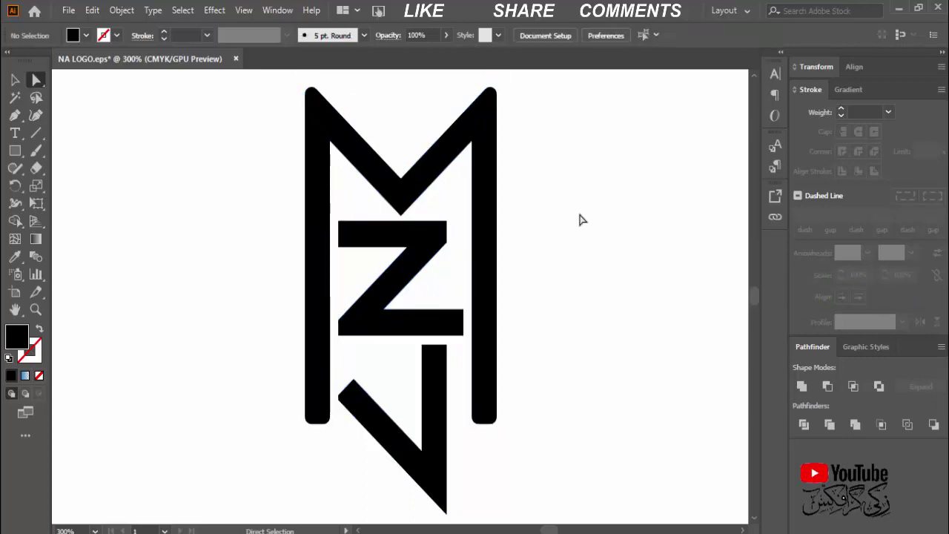
Try rounding all of the Z's corners, undo it, and zoom to 600% on the Z
left_click_drag(606, 234, 607, 179)
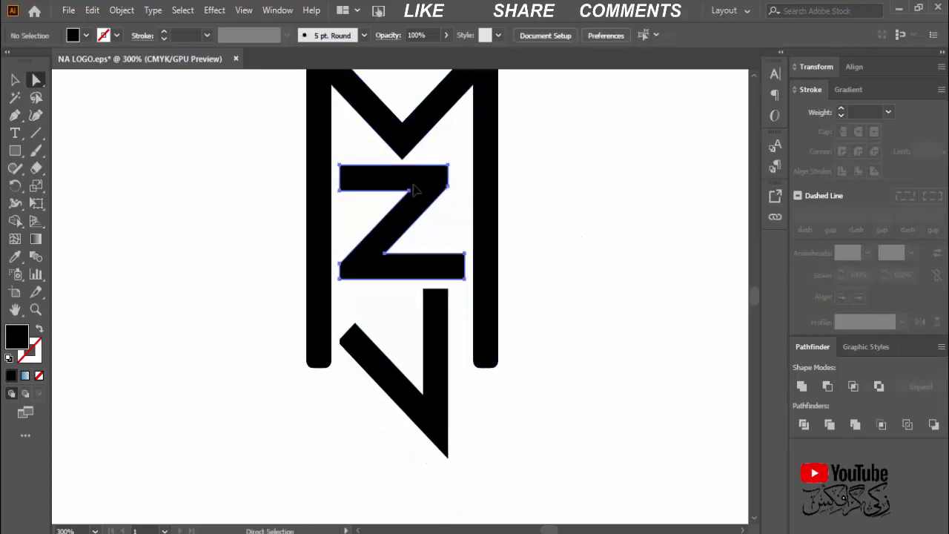
left_click(359, 184)
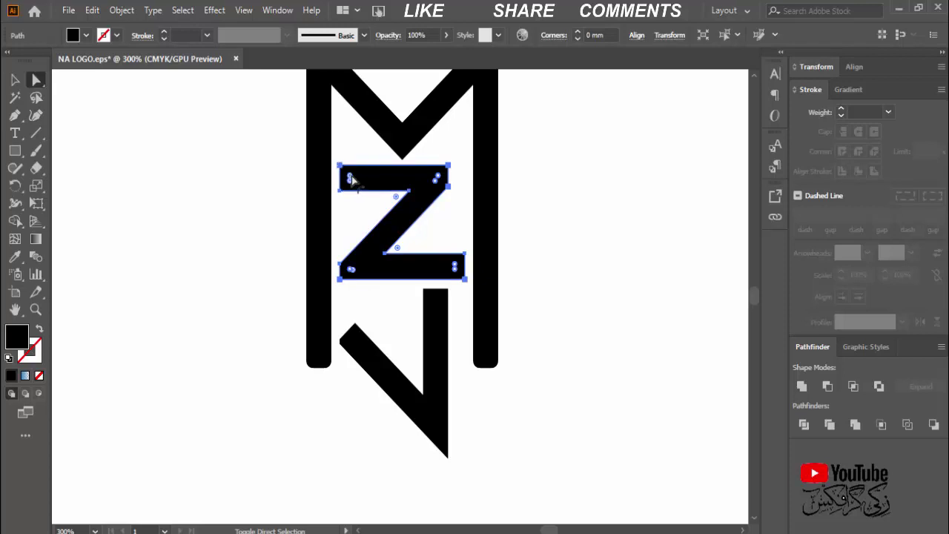
left_click_drag(351, 179, 348, 176)
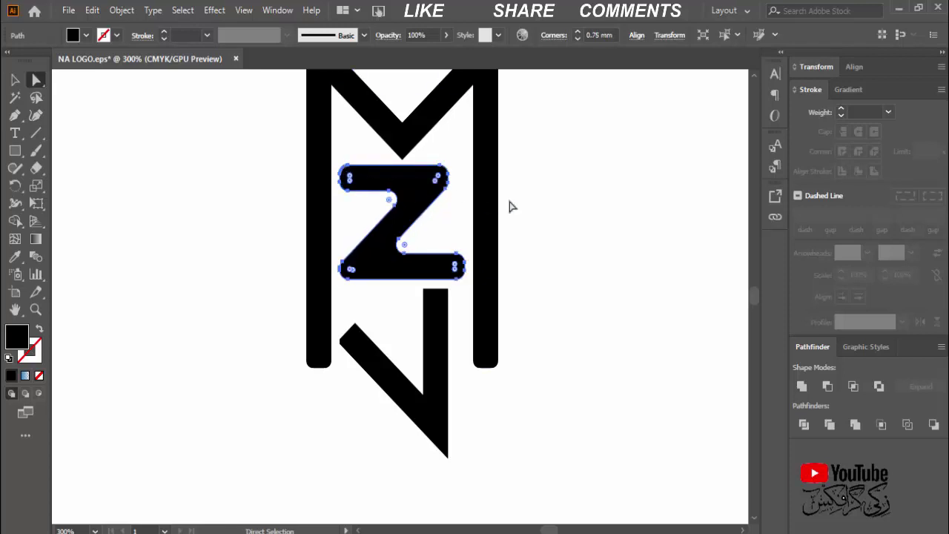
left_click(541, 361)
key("ctrl+z")
key("ctrl+z")
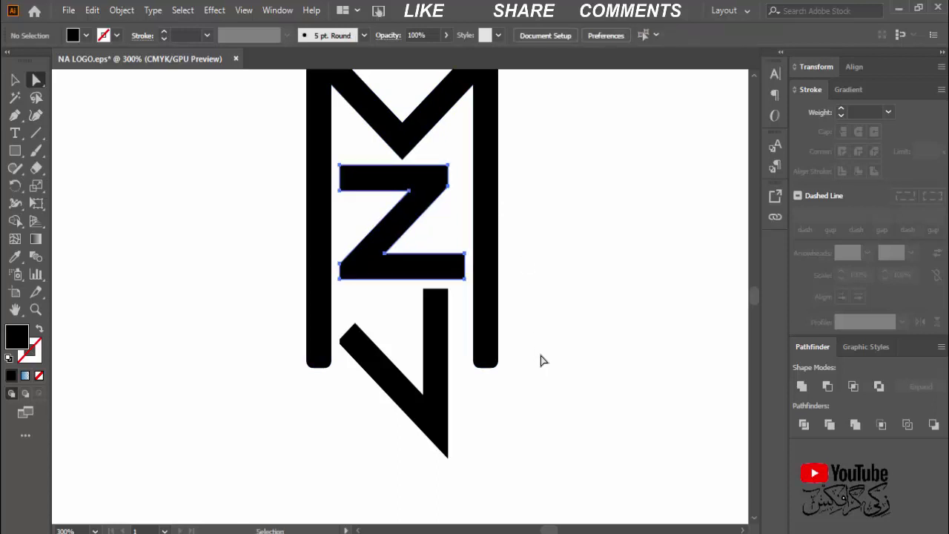
key("ctrl+plus")
key("ctrl+plus")
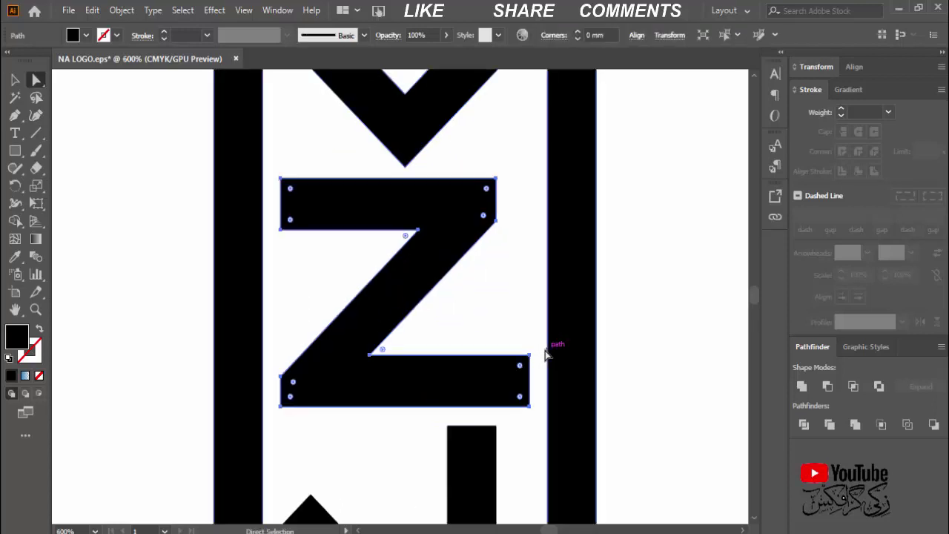
scroll(519, 333, "down", 2)
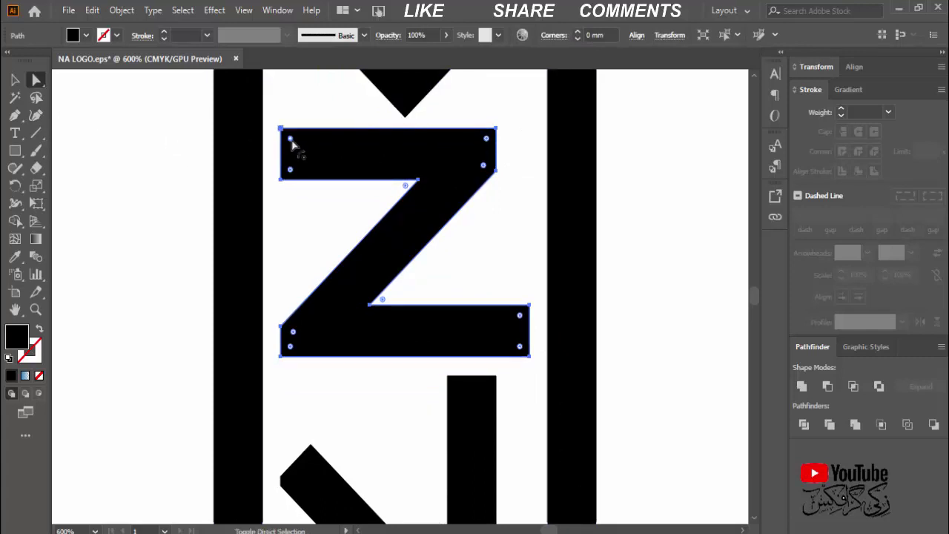
Slightly round only the Z's top-left and bottom-right corners
left_click_drag(292, 145, 295, 155)
left_click(487, 238)
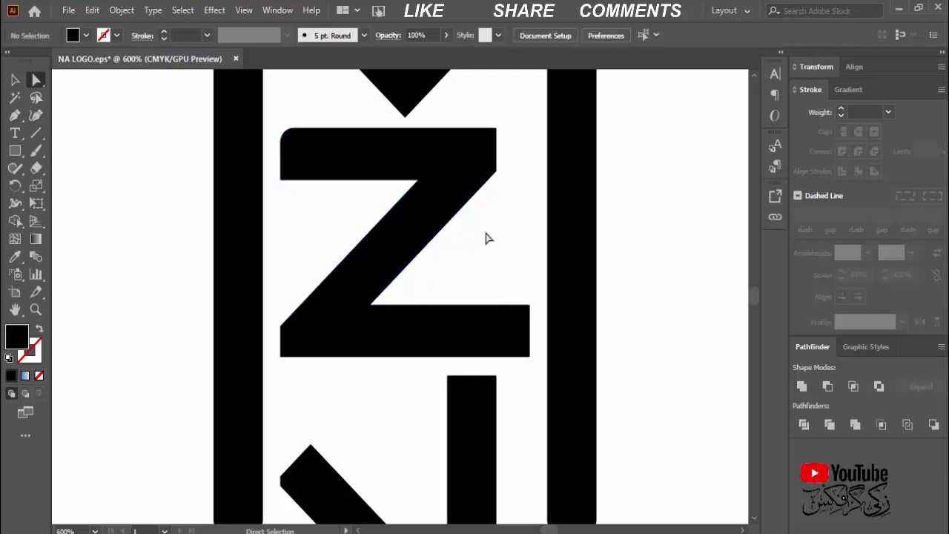
left_click(516, 349)
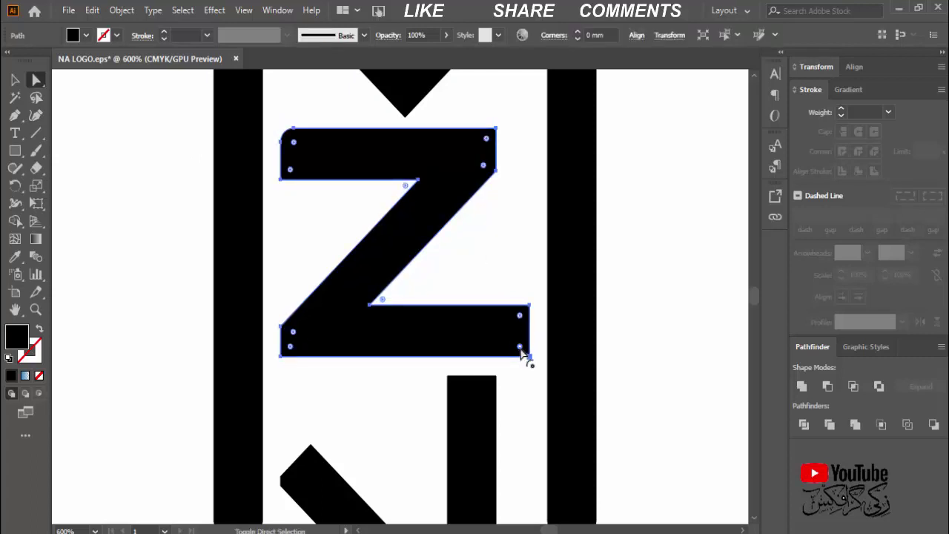
left_click_drag(524, 349, 519, 339)
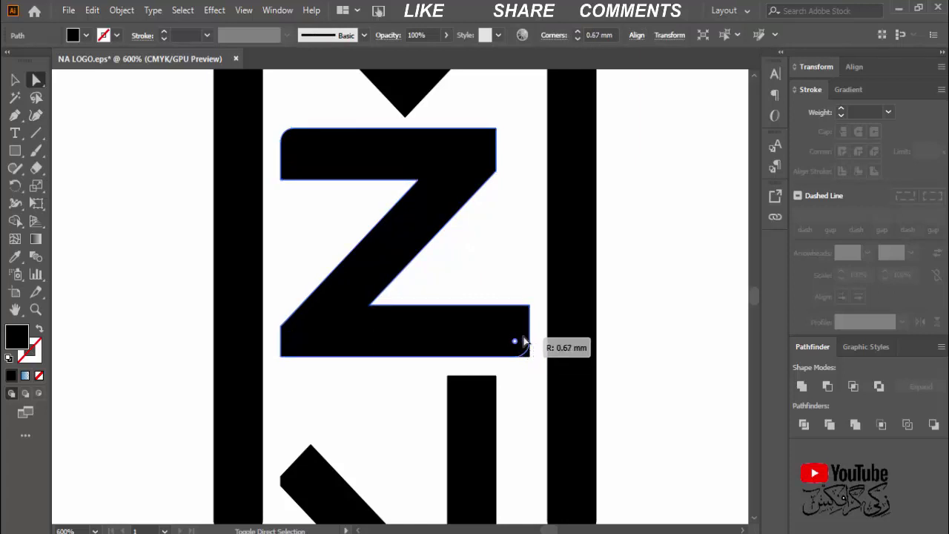
left_click(521, 288)
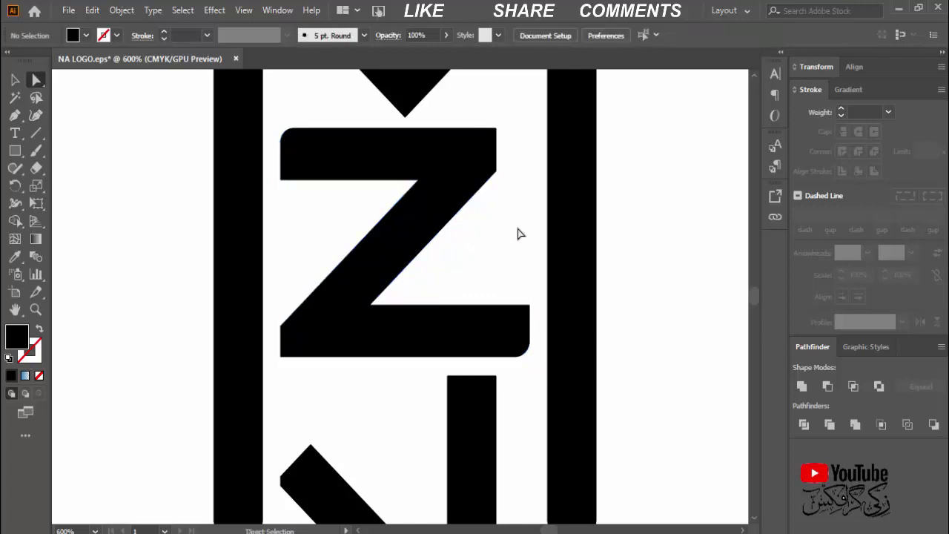
scroll(533, 383, "down", 7)
Round the upper-left end of the lower diagonal stroke
scroll(523, 239, "down", 1)
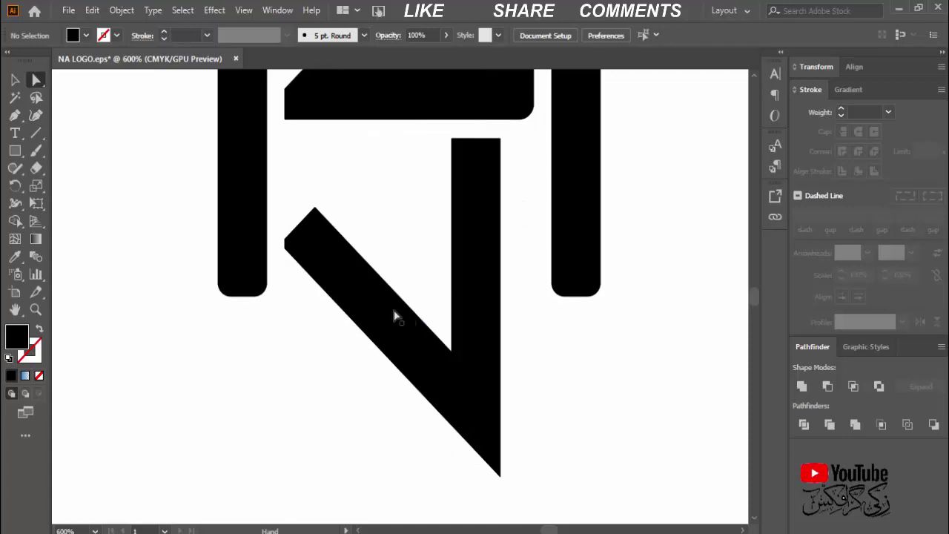
left_click(395, 312)
key("ctrl")
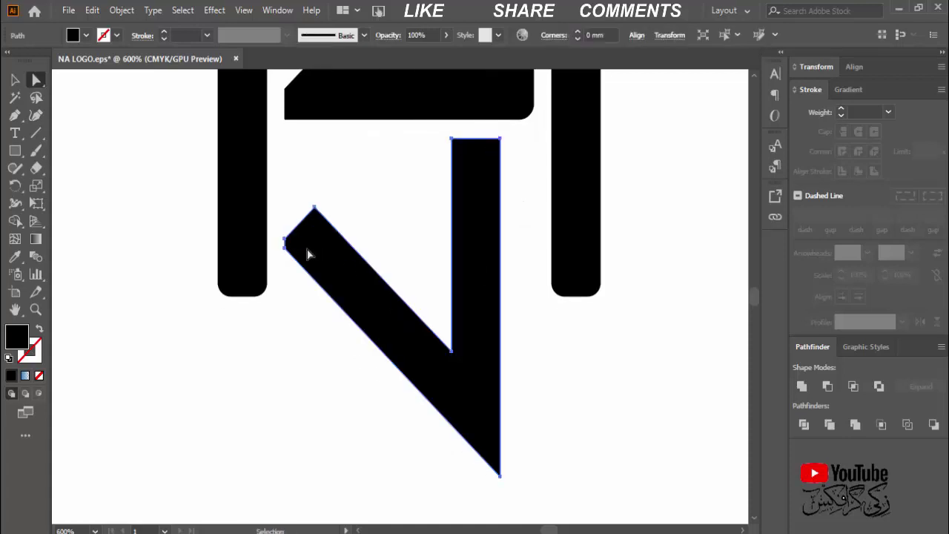
key("ctrl+plus")
left_click(195, 258)
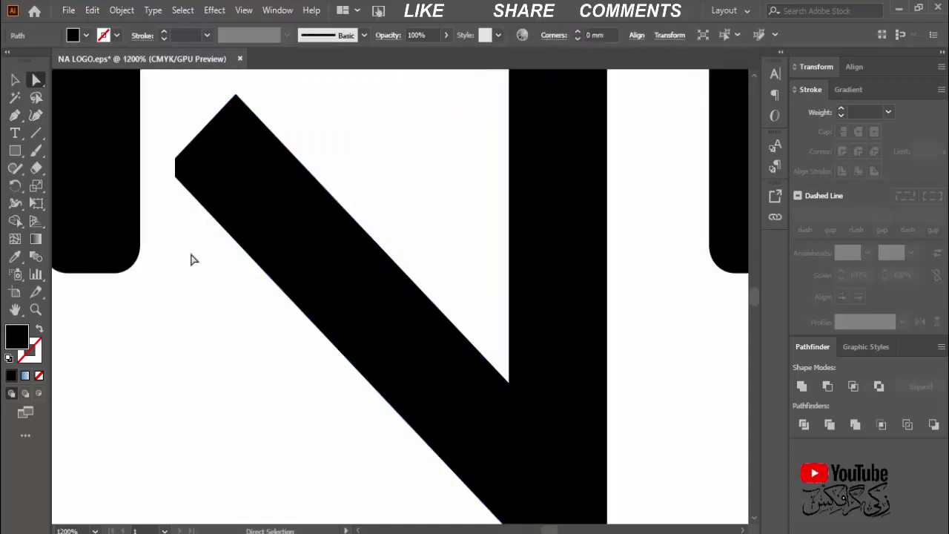
left_click(194, 181)
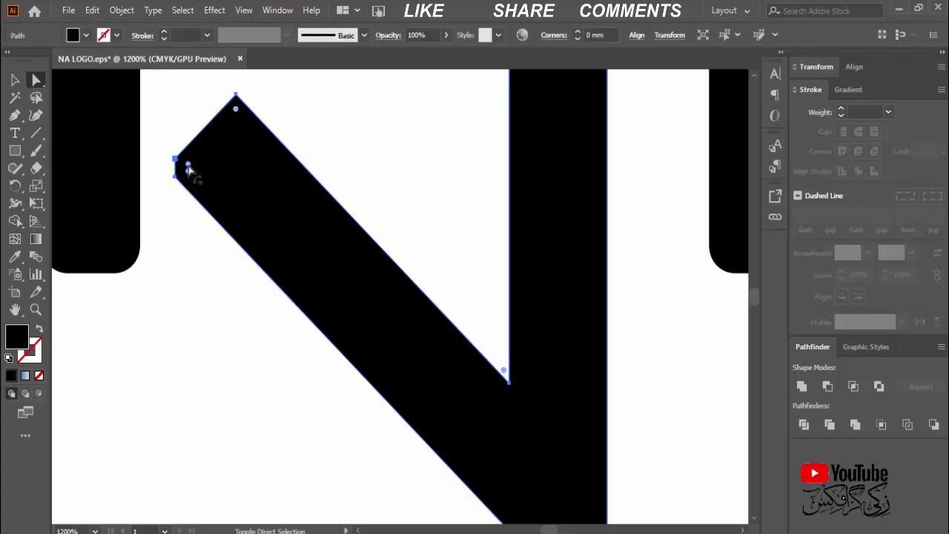
left_click_drag(188, 167, 197, 165)
left_click(198, 254)
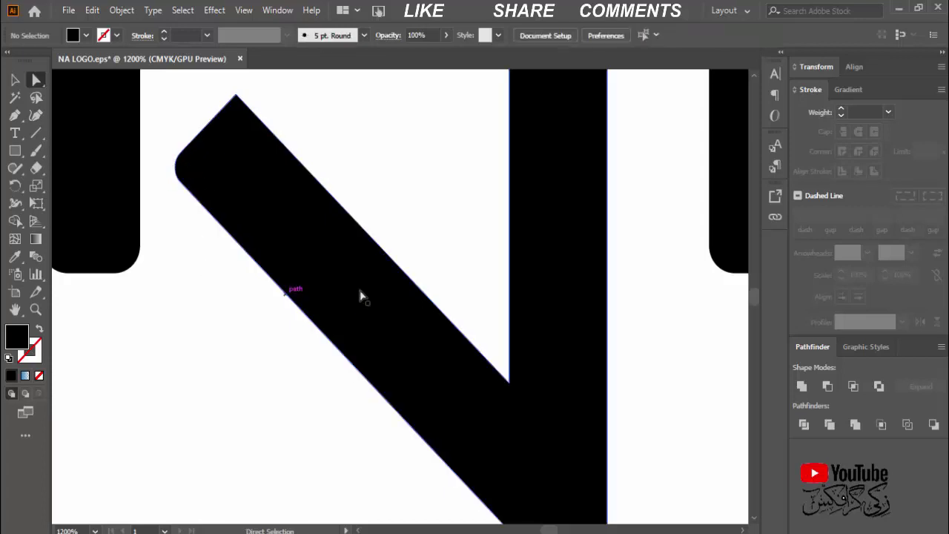
Give the vertical bar's top-left corner a large curve of about 1.81 mm, then zoom out
scroll(403, 307, "up", 3)
left_click_drag(403, 307, 320, 261)
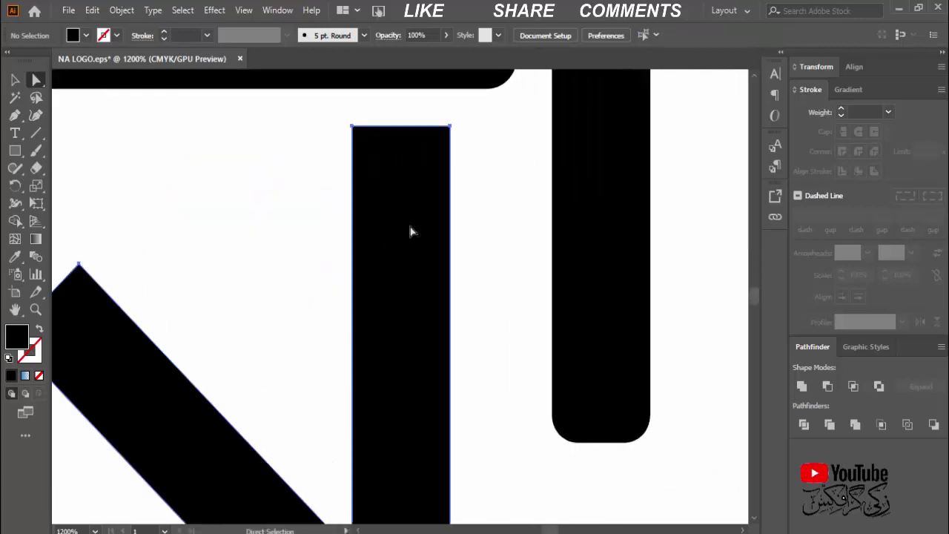
left_click(390, 178)
left_click_drag(367, 140, 425, 242)
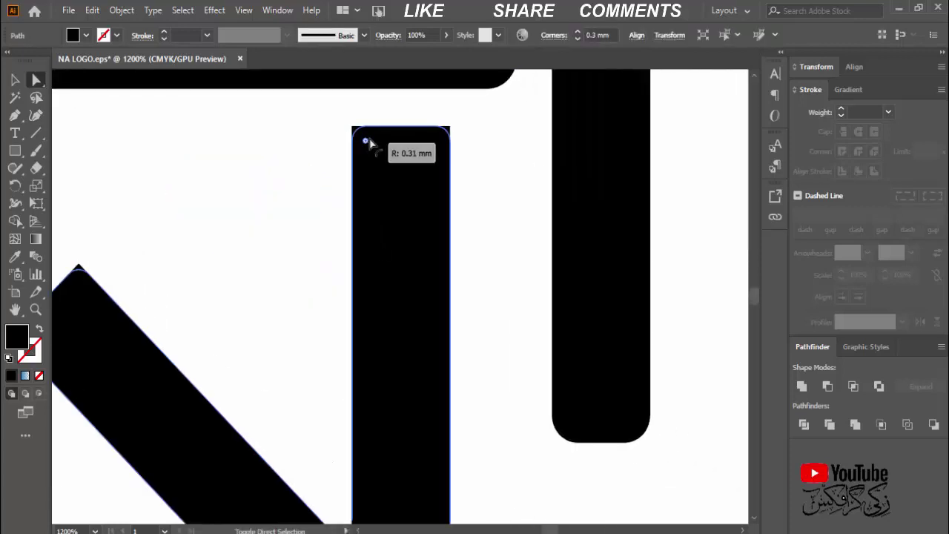
key("ctrl+z")
key("ctrl+shift+a")
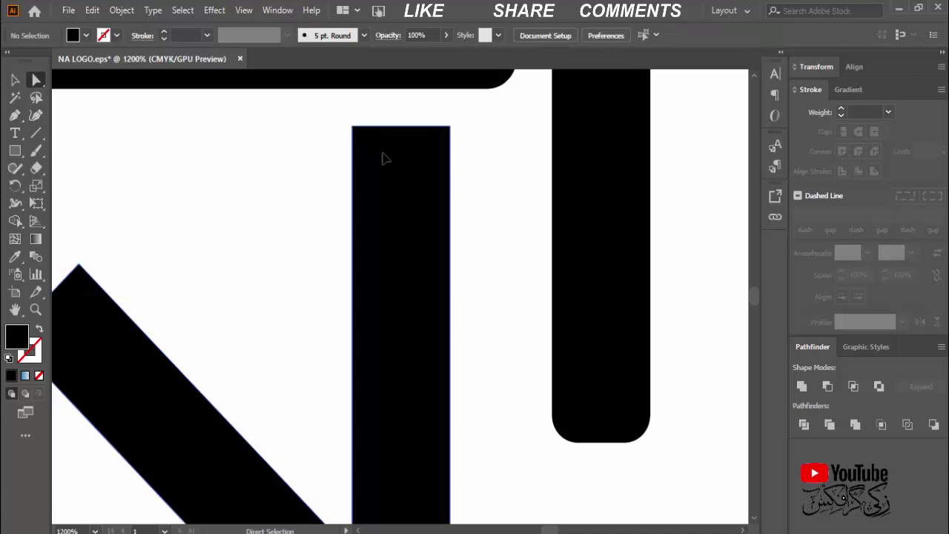
left_click(370, 150)
left_click_drag(361, 138, 425, 197)
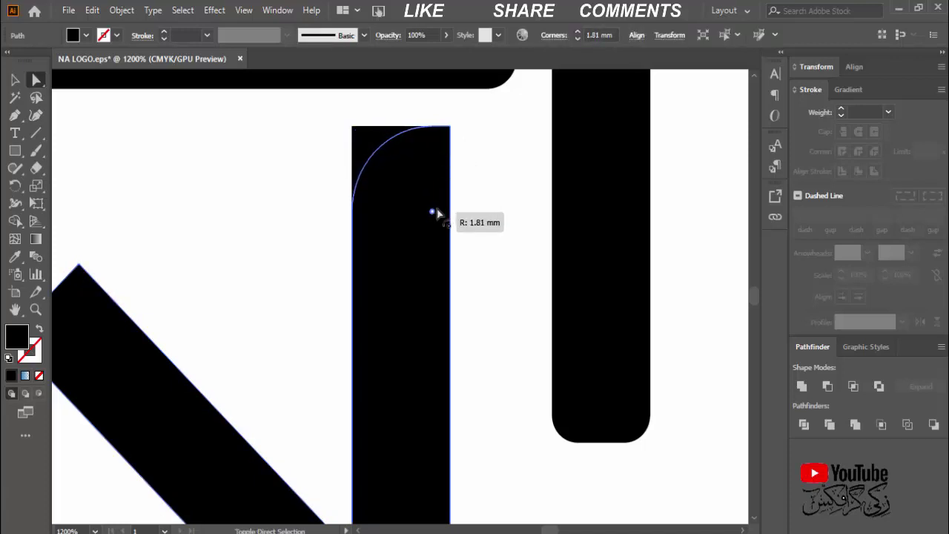
left_click_drag(425, 198, 464, 245)
left_click(490, 195)
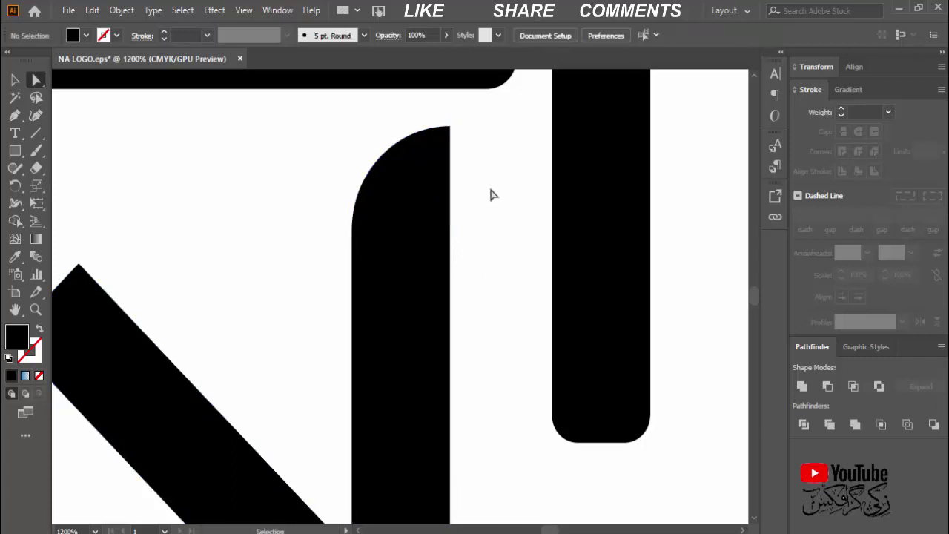
key("ctrl+minus")
key("ctrl+minus")
key("ctrl+minus")
key("ctrl+minus")
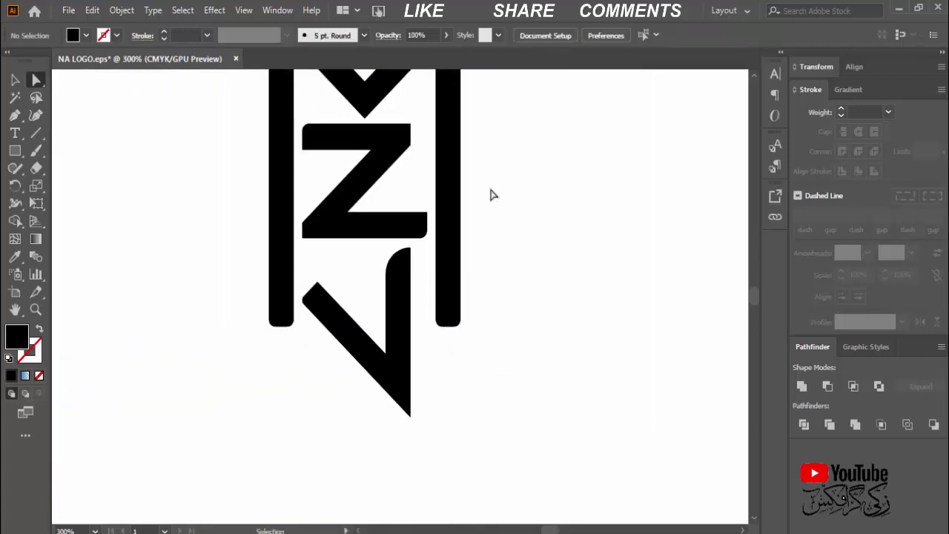
key("ctrl+minus")
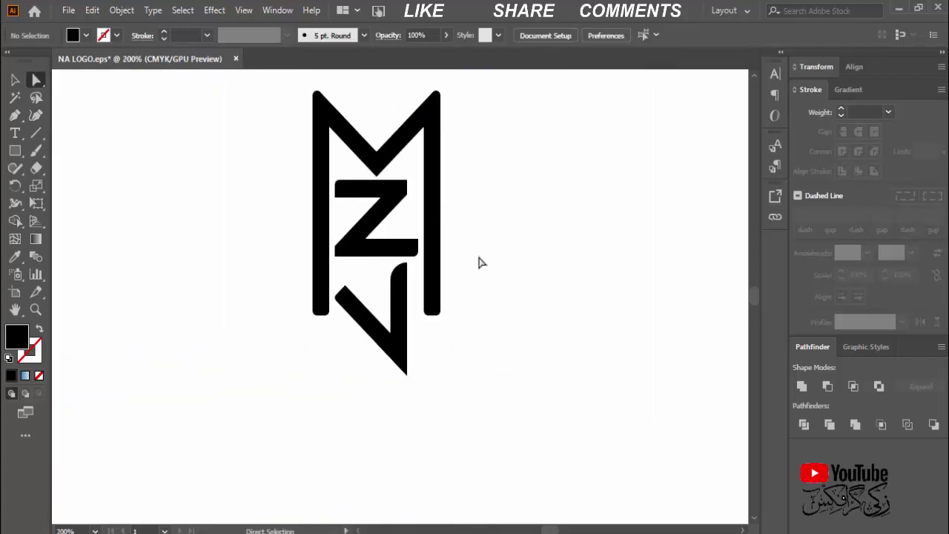
Zoom in on the M's right leg, enlarge its bottom-left corner rounding to 1.63 mm, then zoom out
left_click(455, 314)
key("ctrl+plus")
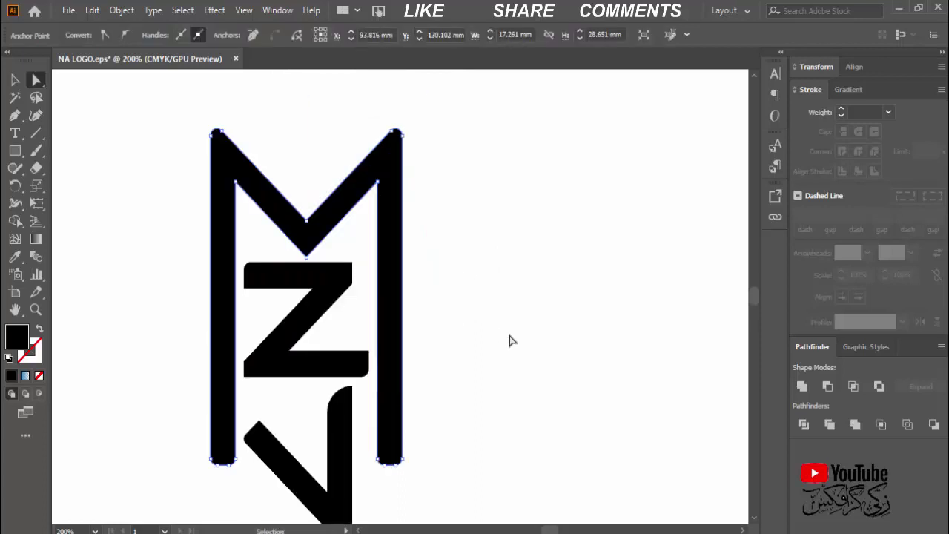
key("ctrl+plus")
scroll(551, 170, "down", 3)
scroll(608, 239, "down", 3)
scroll(608, 240, "left", 2)
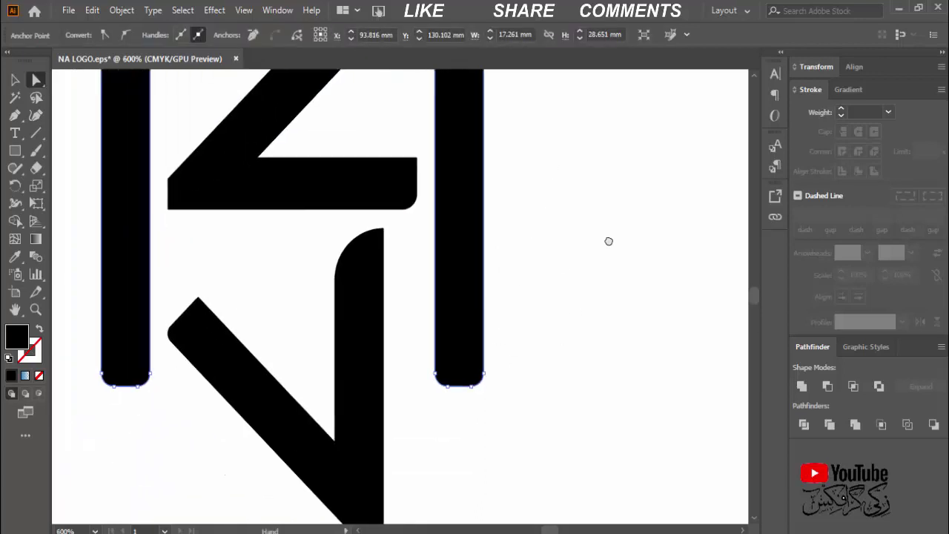
scroll(538, 327, "down", 2)
key("ctrl+plus")
key("ctrl+plus")
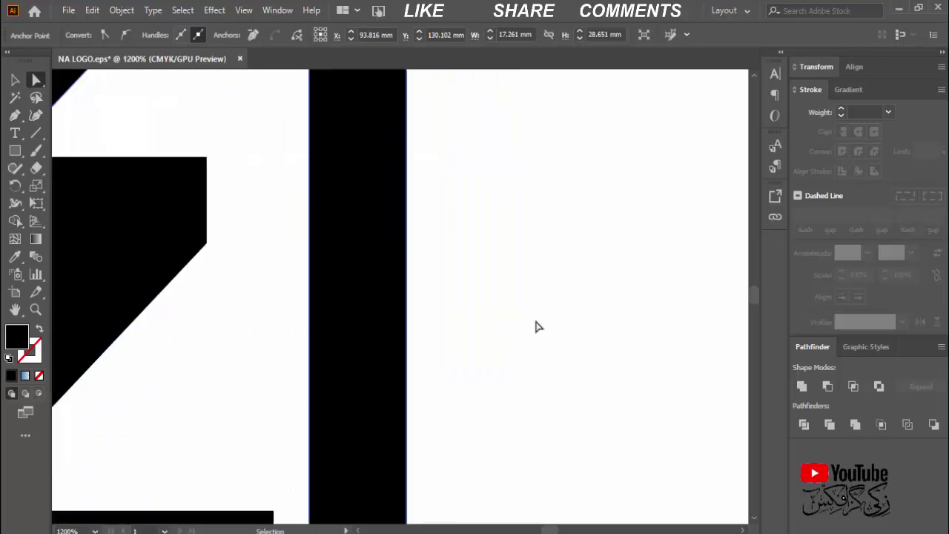
mouse_move(488, 353)
left_mouse_down()
mouse_move(541, 296)
mouse_move(574, 297)
mouse_move(596, 178)
left_mouse_up()
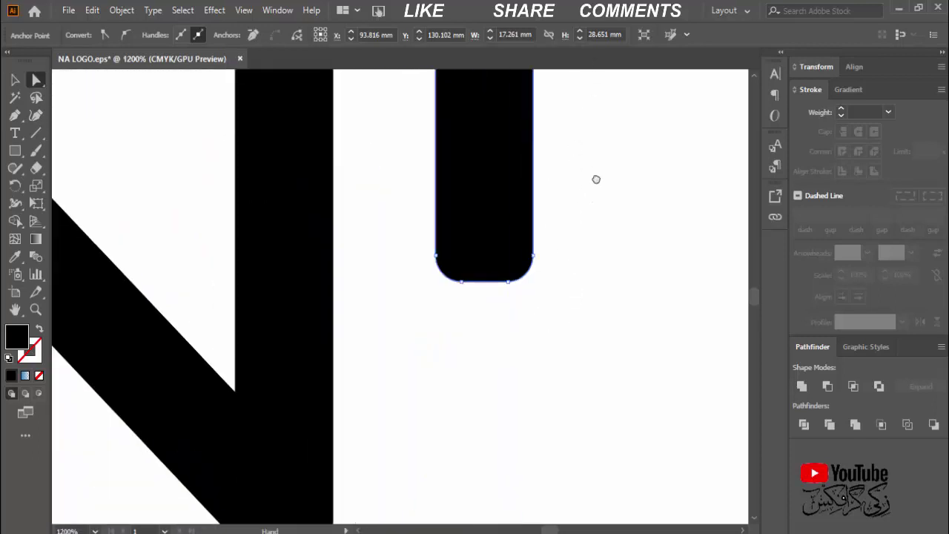
left_click(504, 225)
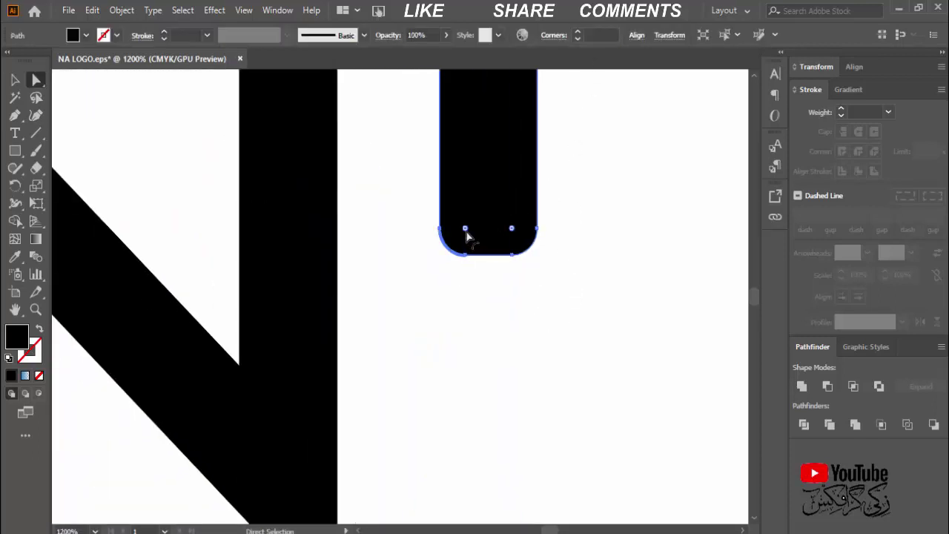
left_click_drag(465, 230, 504, 126)
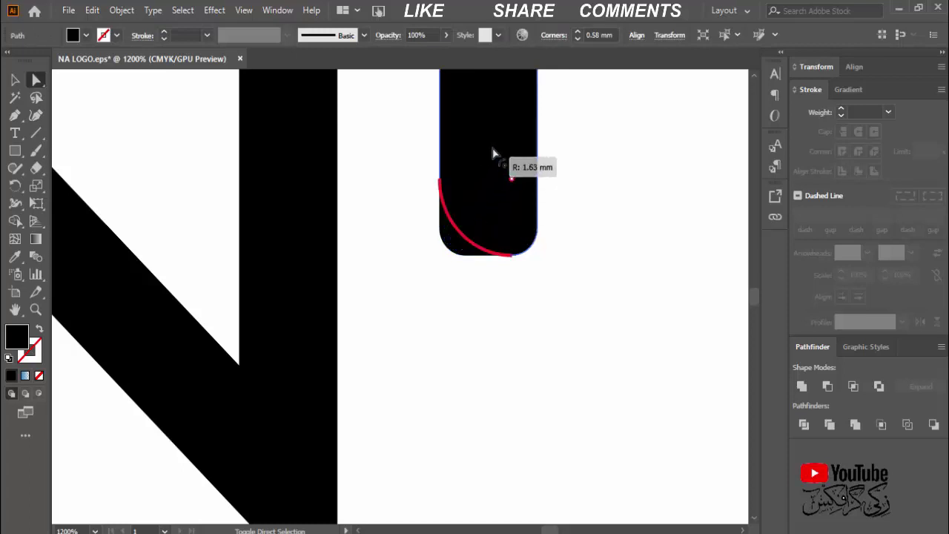
left_click(604, 237)
key("ctrl+minus")
key("ctrl+minus")
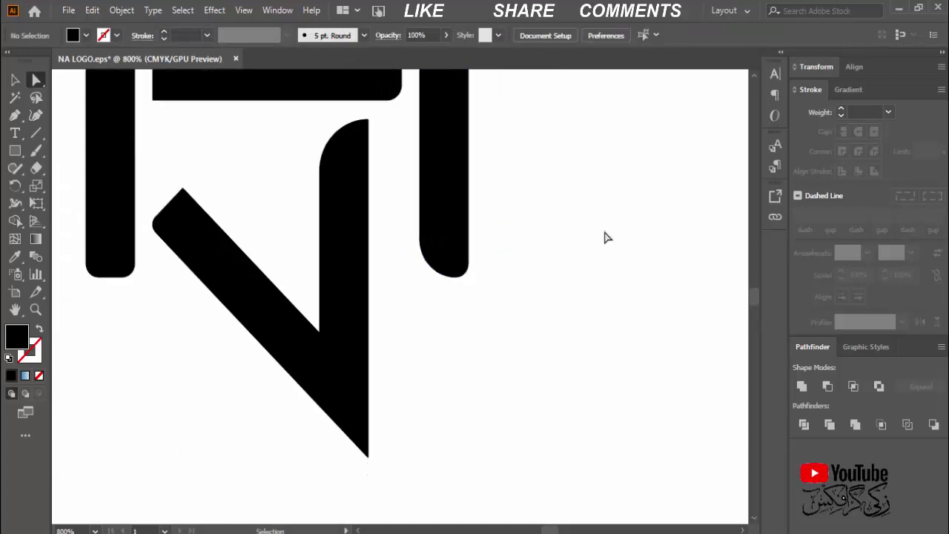
key("ctrl+minus")
key("ctrl+minus")
Increase the M left leg's bottom-right corner rounding to about 0.8 mm, then zoom out
left_click_drag(596, 257, 653, 390)
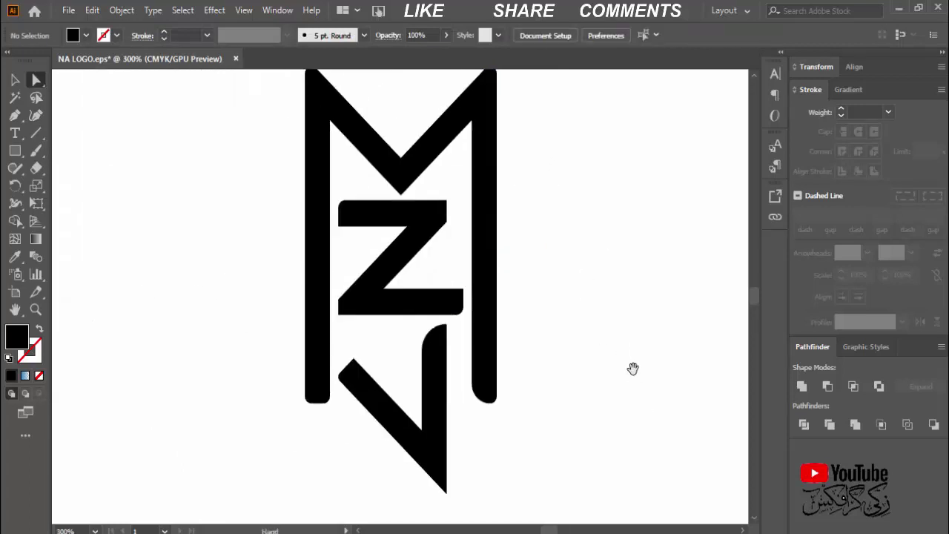
left_click(315, 397)
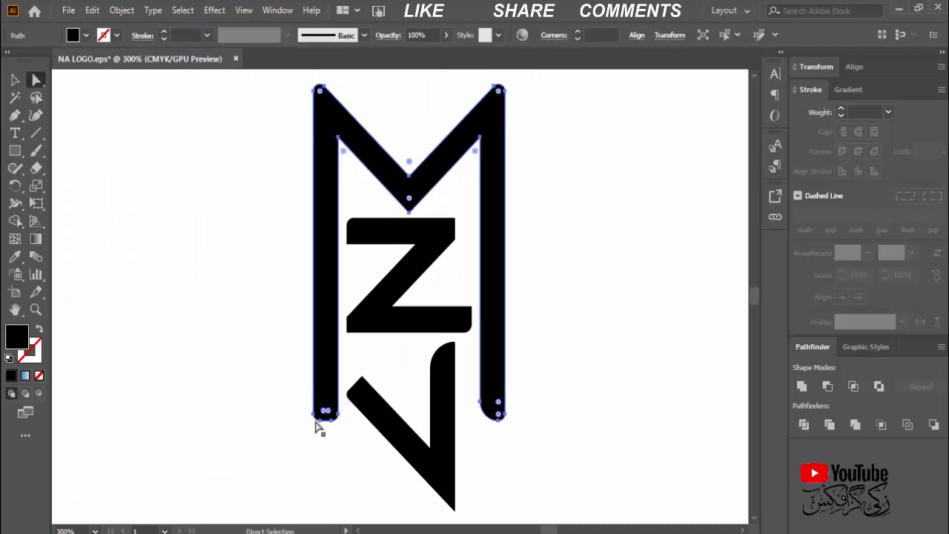
key("ctrl+plus")
key("ctrl+plus")
key("ctrl+plus")
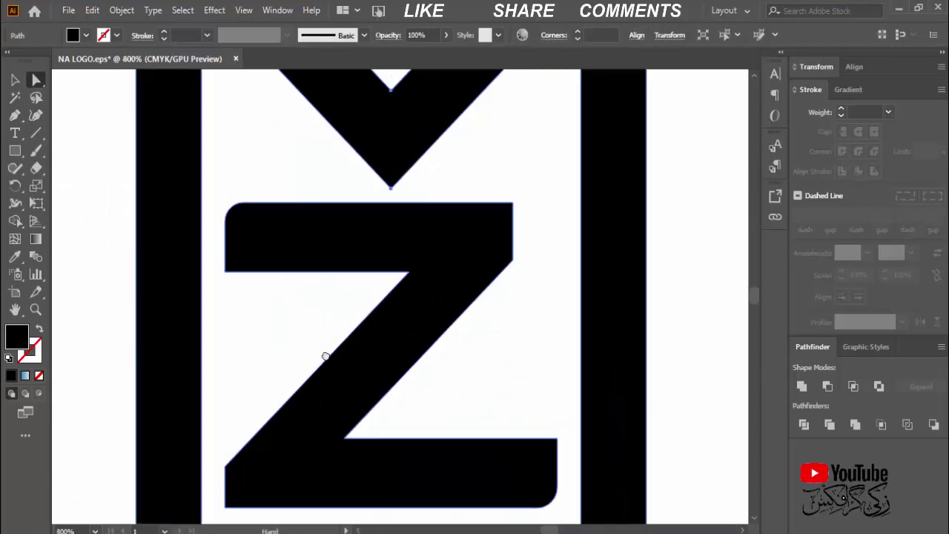
mouse_move(318, 519)
left_mouse_down()
mouse_move(362, 345)
mouse_move(385, 144)
left_mouse_up()
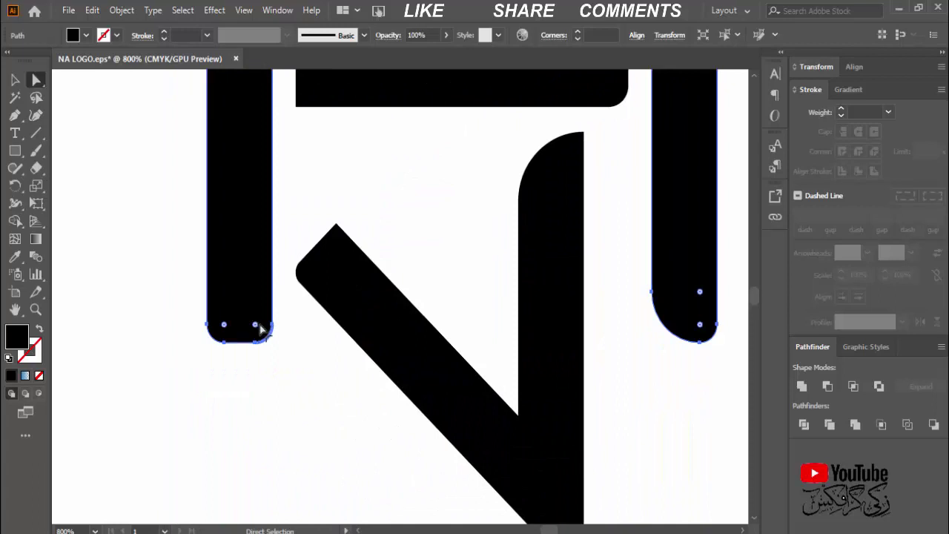
left_click_drag(256, 327, 243, 208)
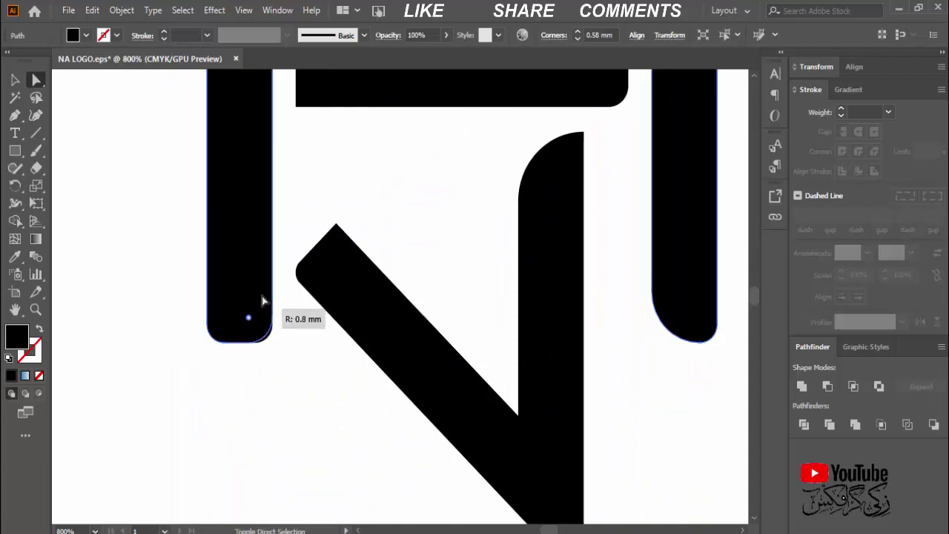
left_click(157, 268)
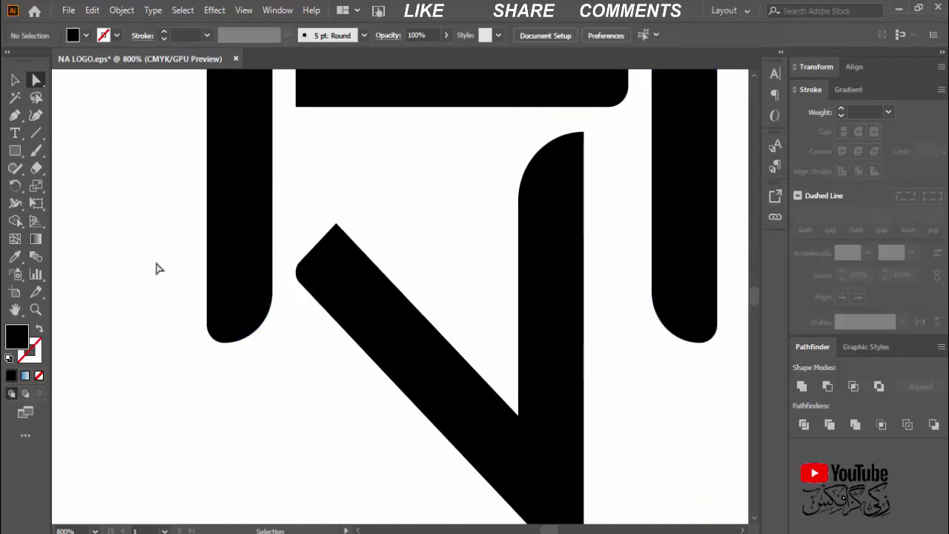
key("ctrl+minus")
key("ctrl+minus")
key("ctrl+minus")
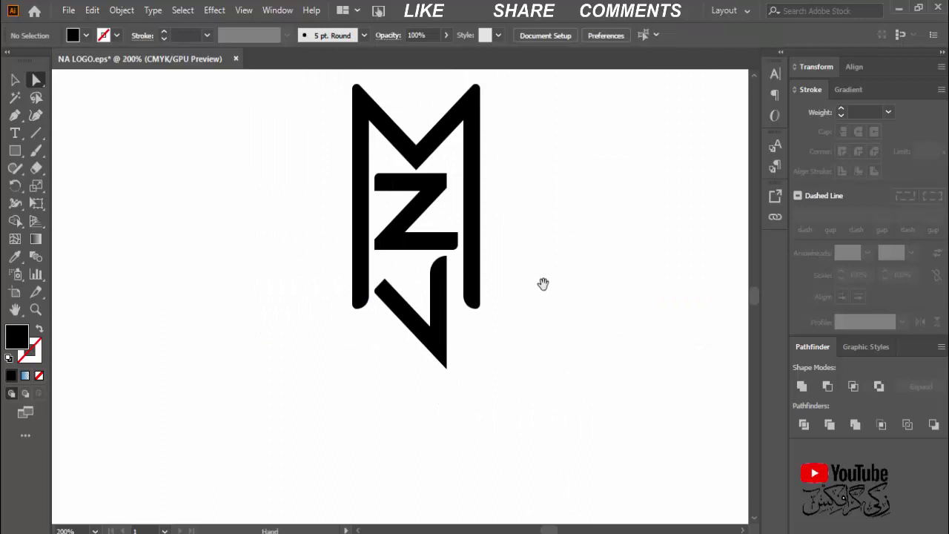
mouse_move(543, 285)
left_mouse_down()
mouse_move(545, 319)
mouse_move(530, 329)
mouse_move(542, 340)
left_mouse_up()
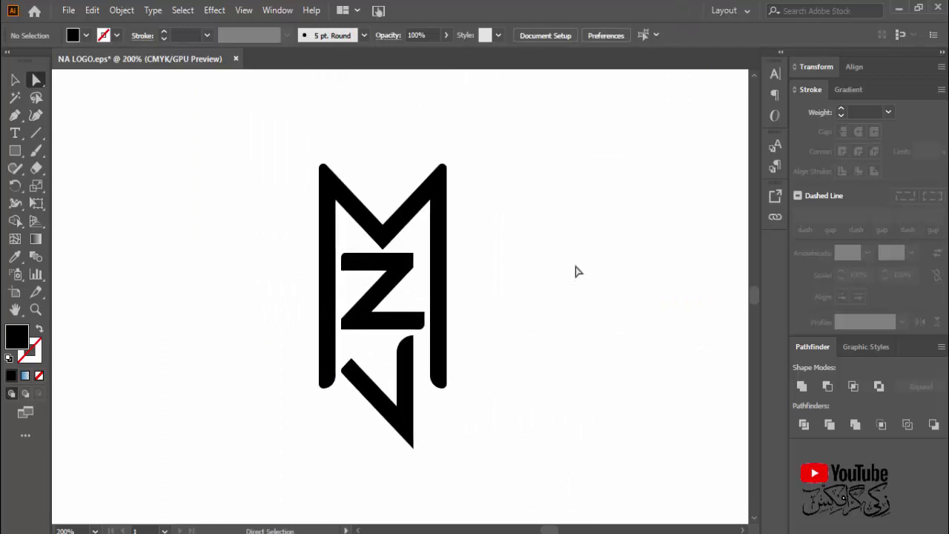
mouse_move(591, 271)
left_mouse_down()
mouse_move(578, 267)
mouse_move(578, 252)
mouse_move(612, 282)
mouse_move(628, 280)
left_mouse_up()
key("ctrl+plus")
key("ctrl+minus")
key("ctrl+minus")
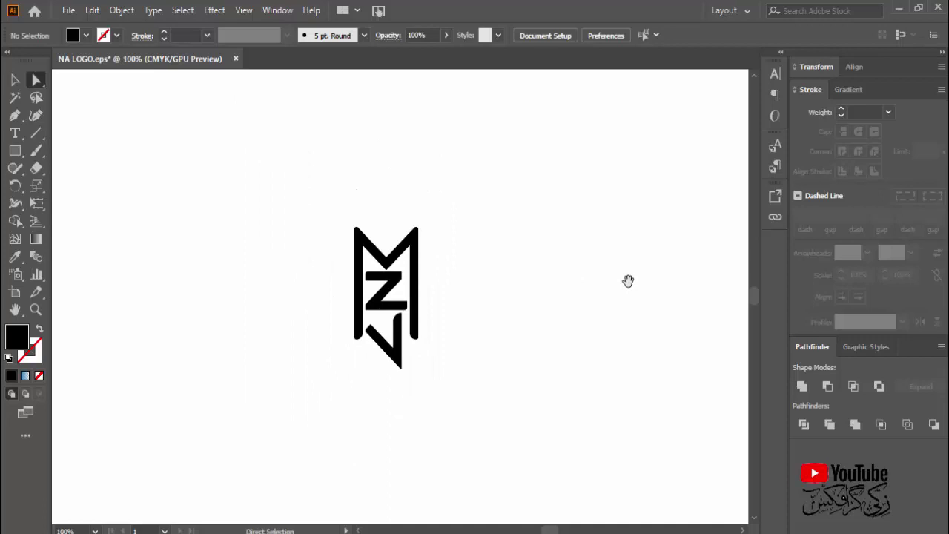
key("ctrl+plus")
key("ctrl+plus")
key("ctrl+plus")
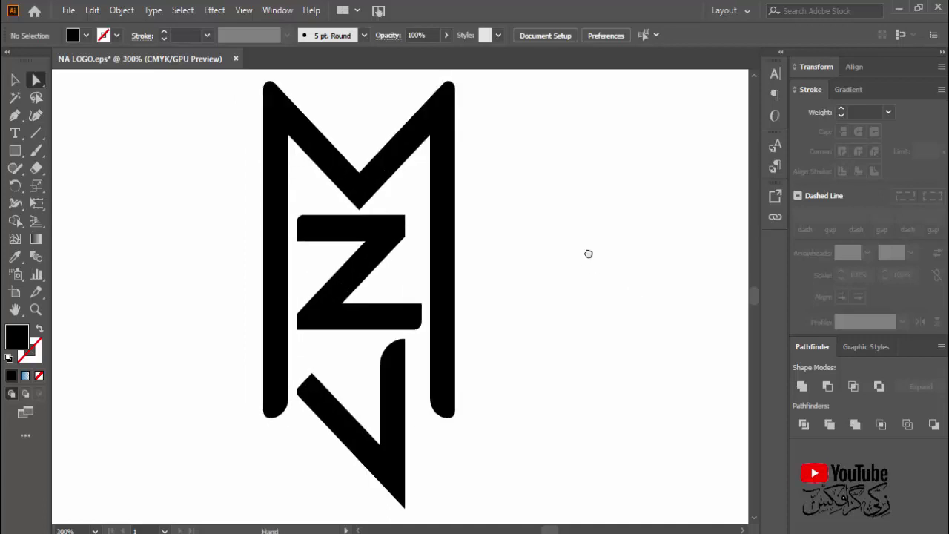
left_click_drag(588, 254, 594, 254)
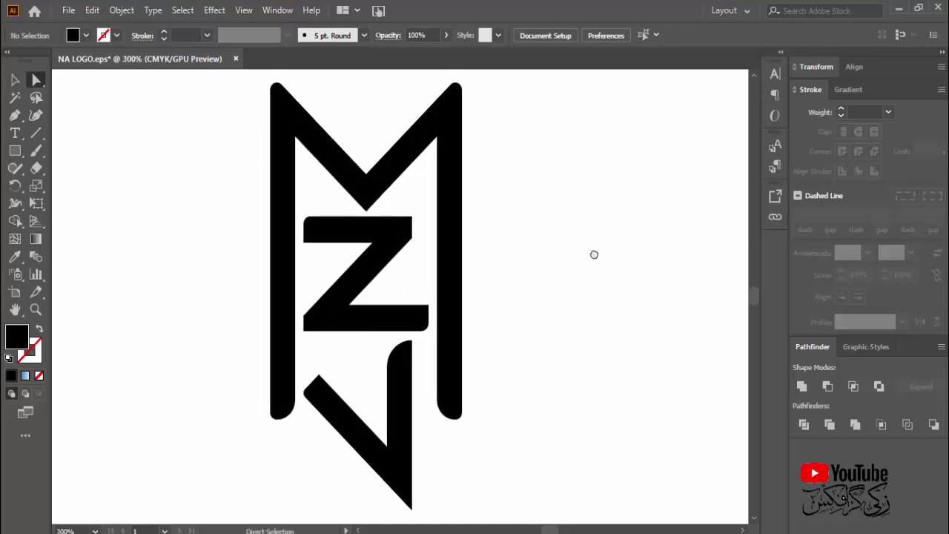